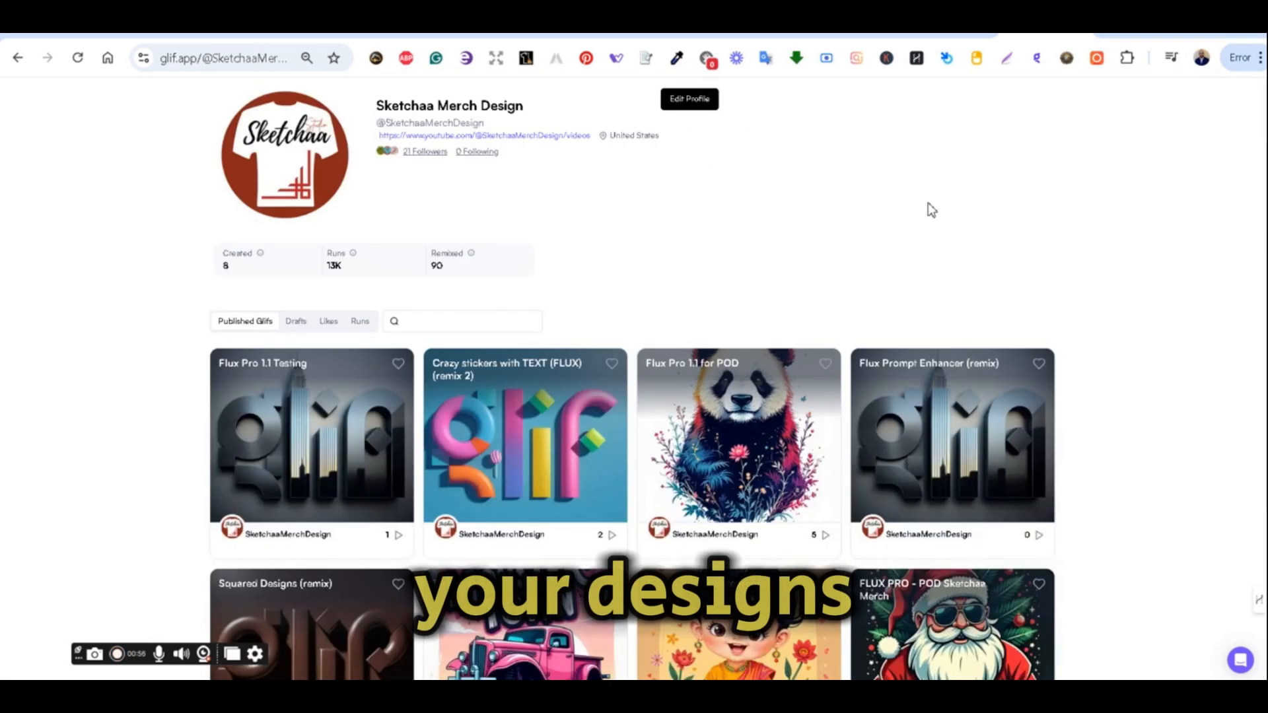
# Open the FLUX PRO - POD Sketchaa Merch glif from the profile and browse its community runs.
pyautogui.scroll(-3, 926, 206)
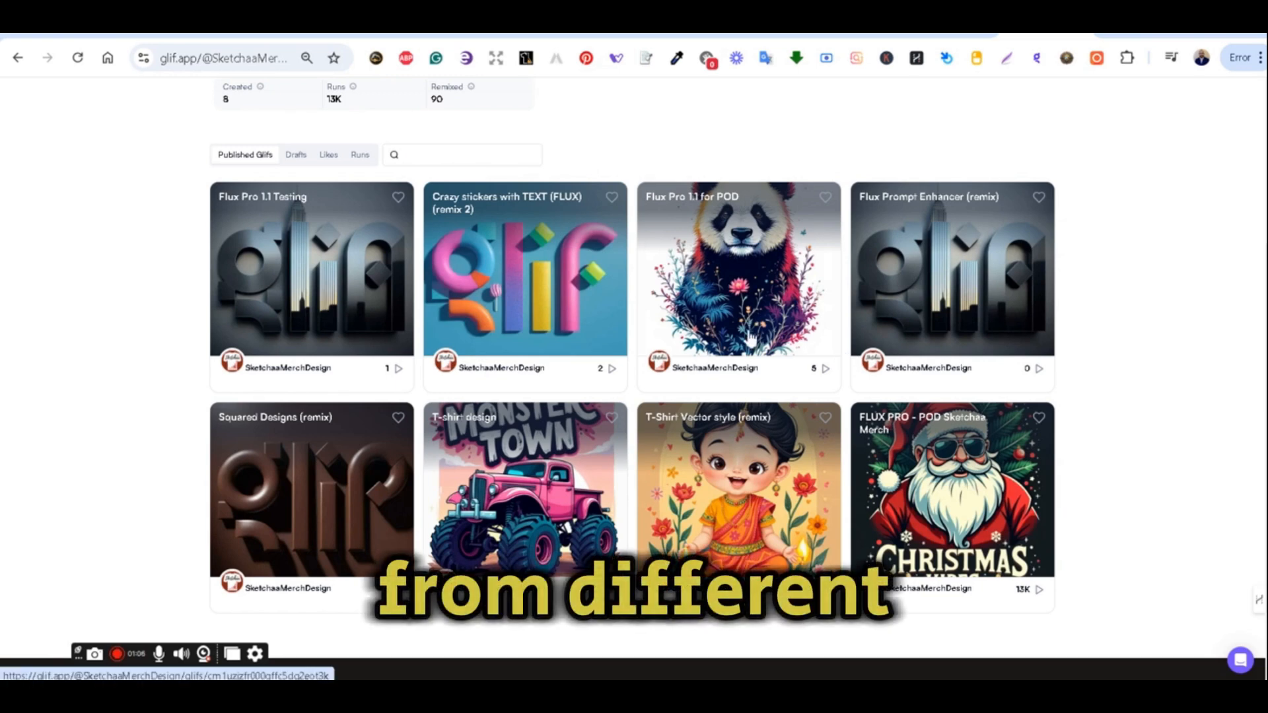
pyautogui.click(994, 485)
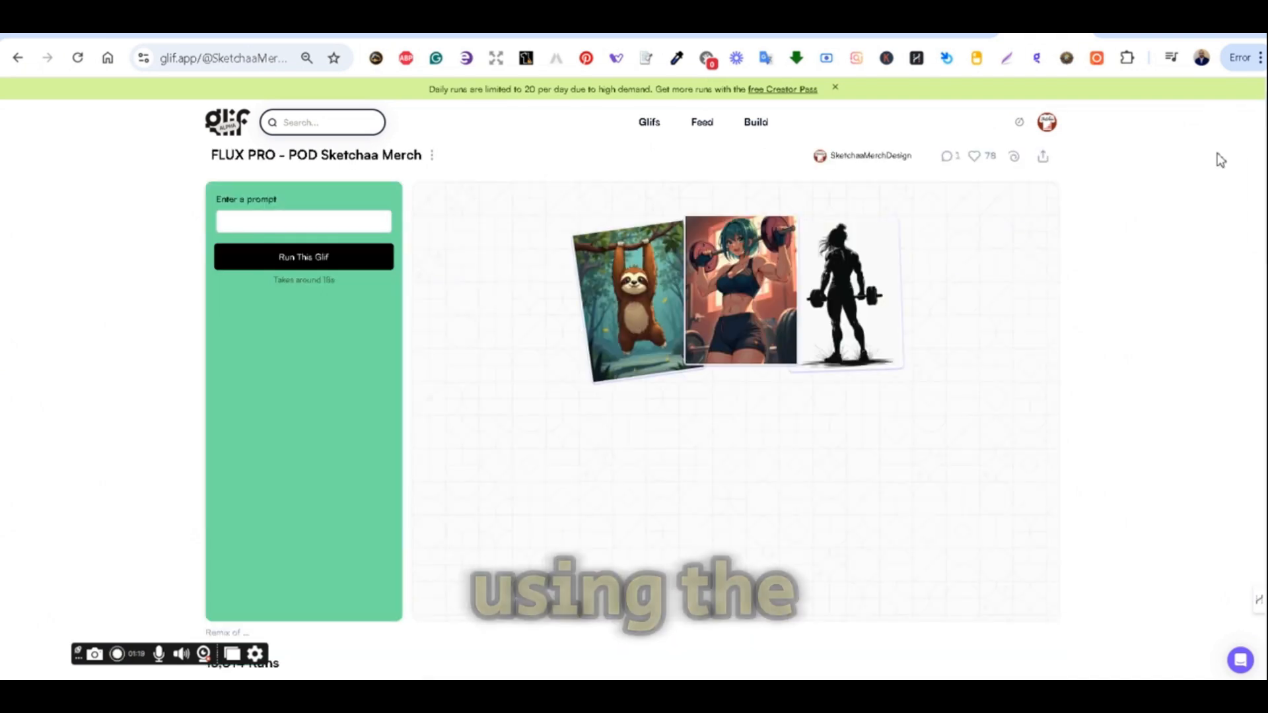
pyautogui.scroll(-4, 1219, 161)
pyautogui.scroll(-1, 1219, 161)
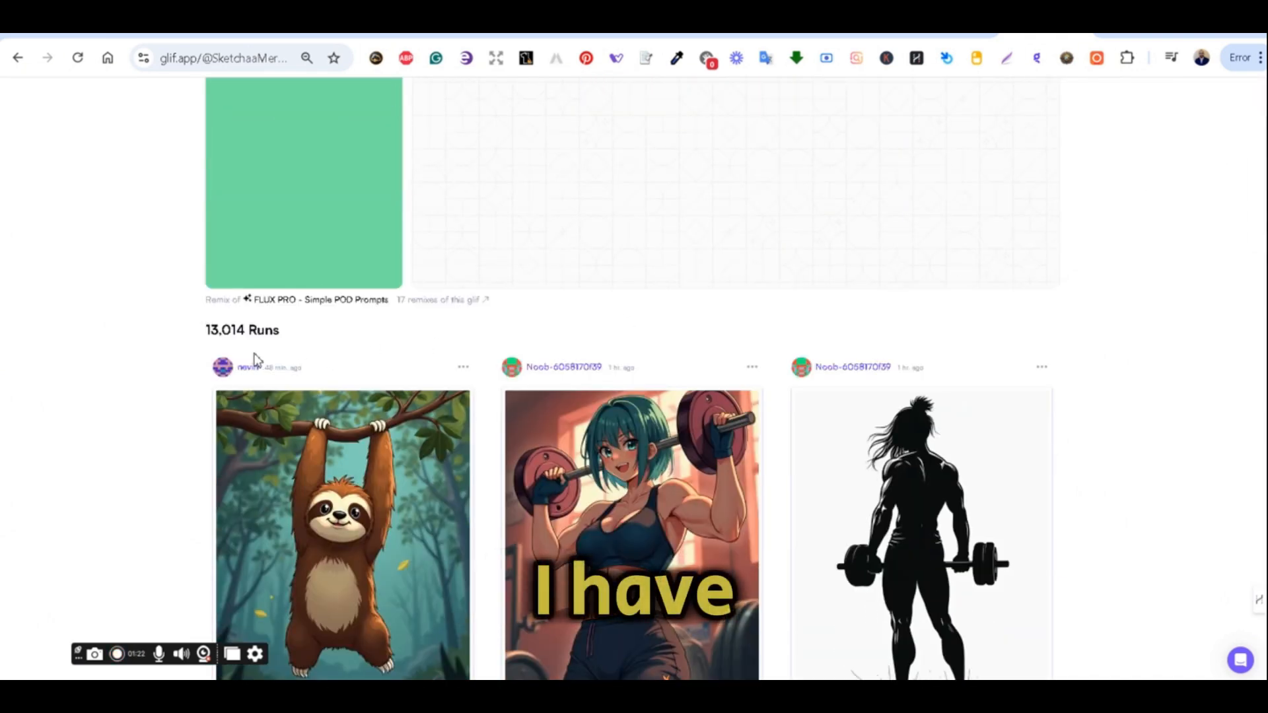
pyautogui.scroll(-9, 387, 365)
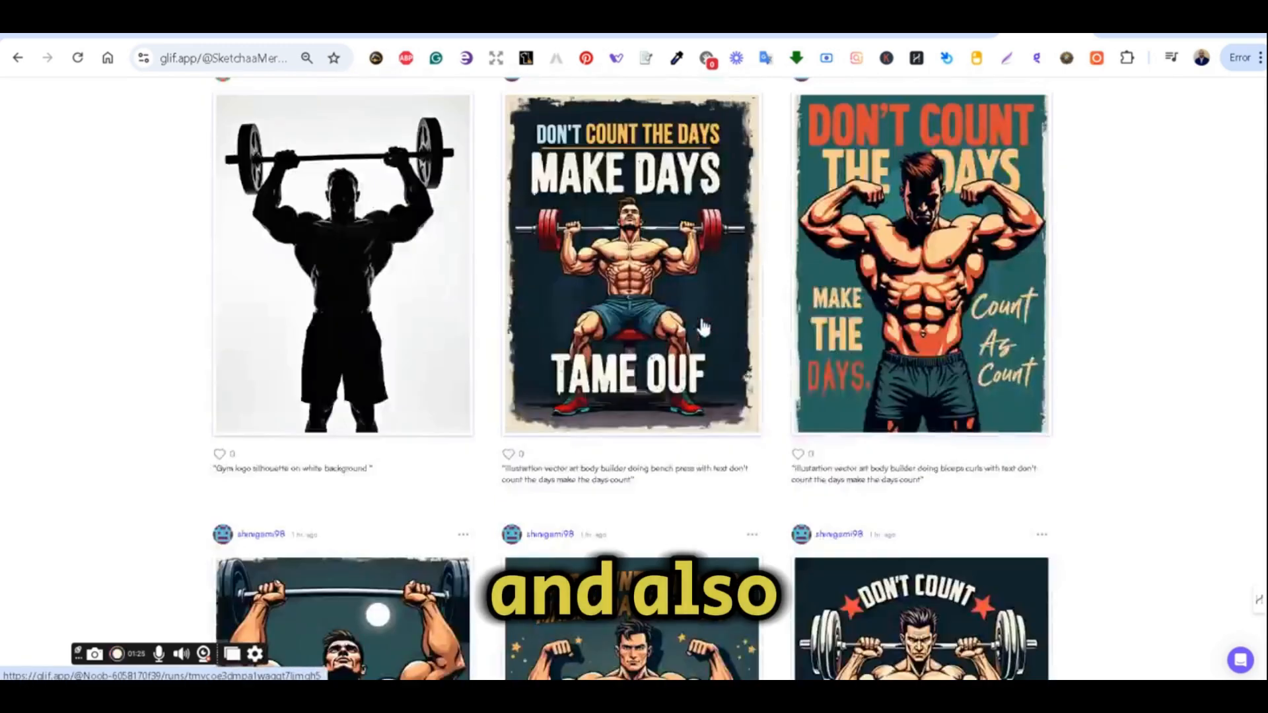
pyautogui.scroll(-10, 703, 327)
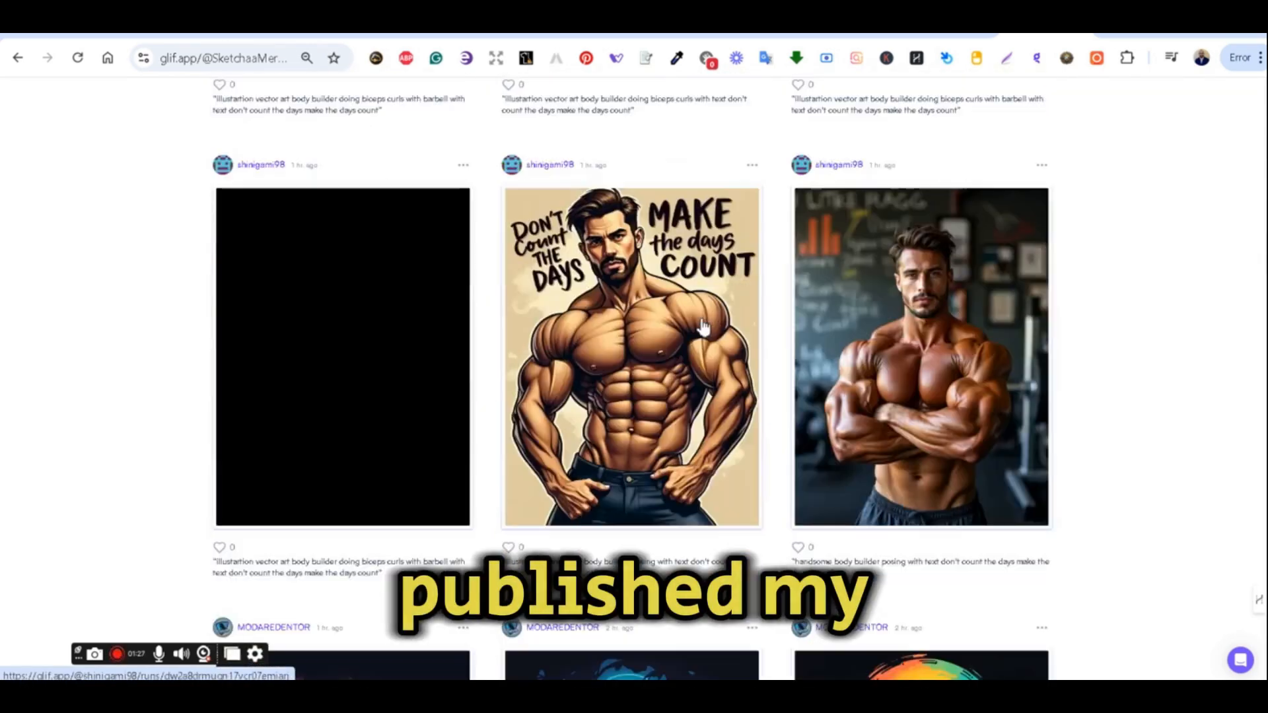
pyautogui.scroll(-10, 703, 327)
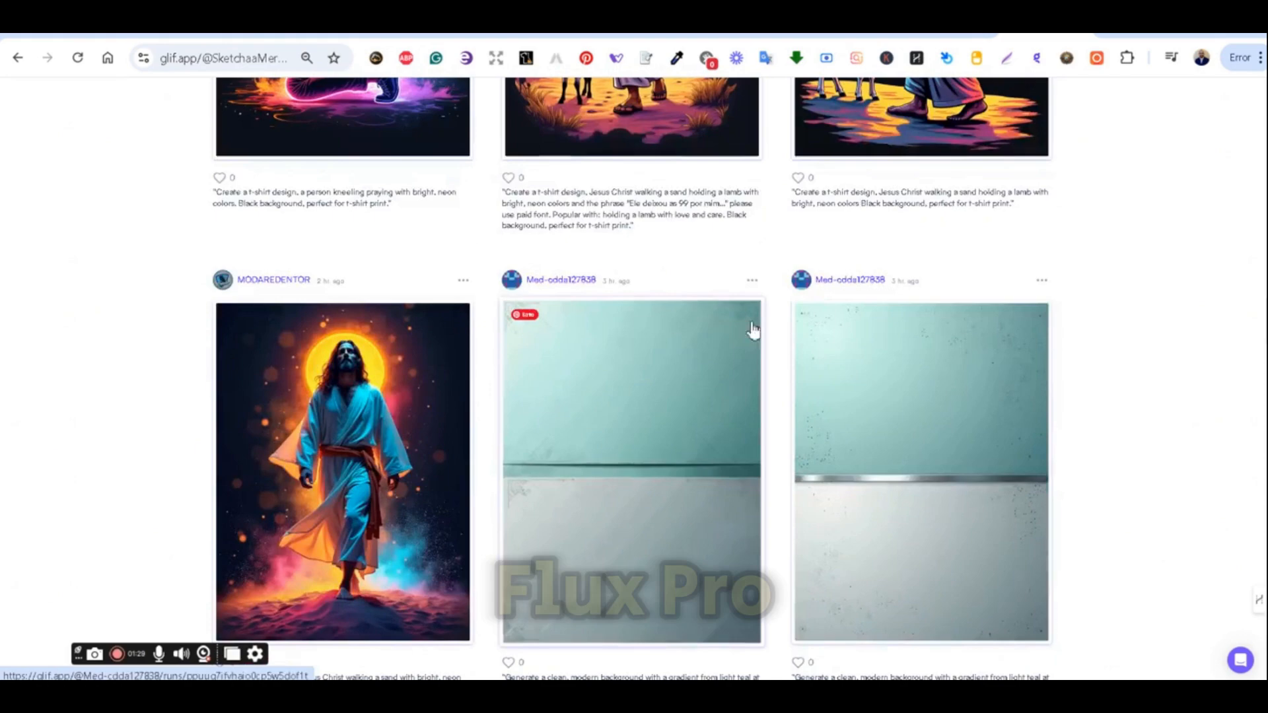
pyautogui.moveTo(1264, 344); pyautogui.dragTo(1262, 74)
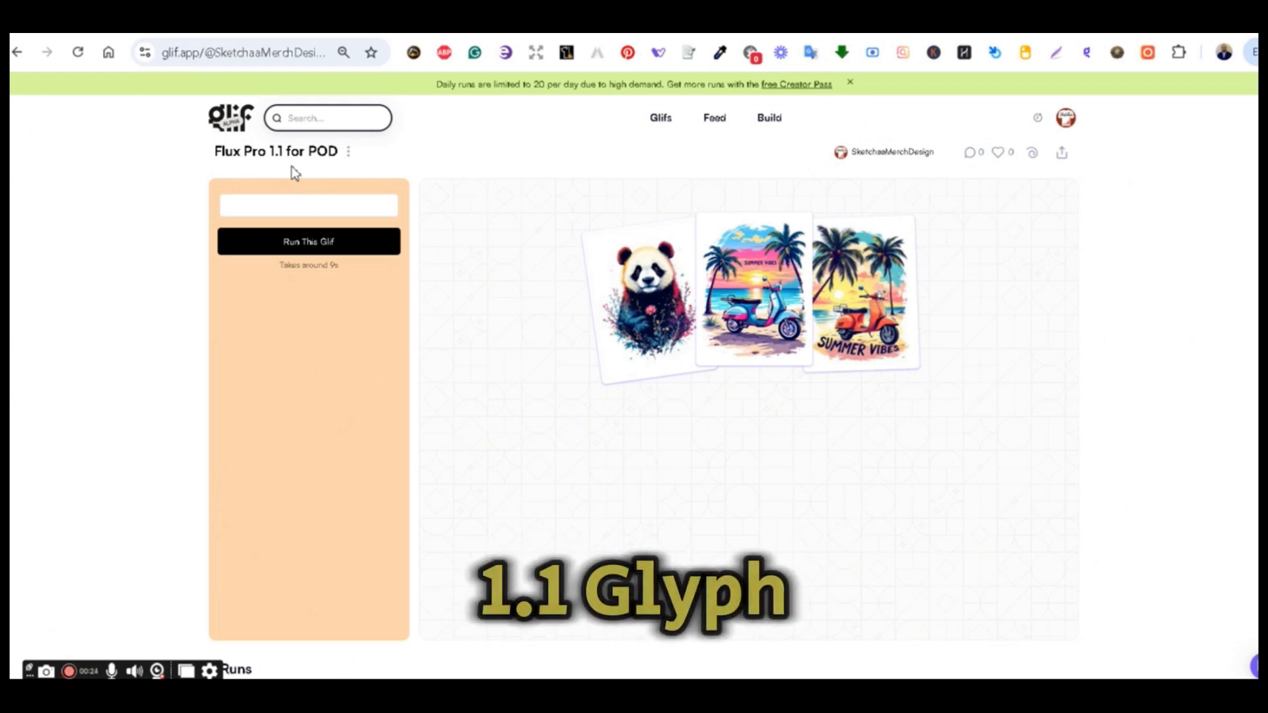
# Enter the prompt 'a vector style cat, cute, wearing sunglasses' in the Flux Pro 1.1 for POD glif and run it.
pyautogui.click(307, 208)
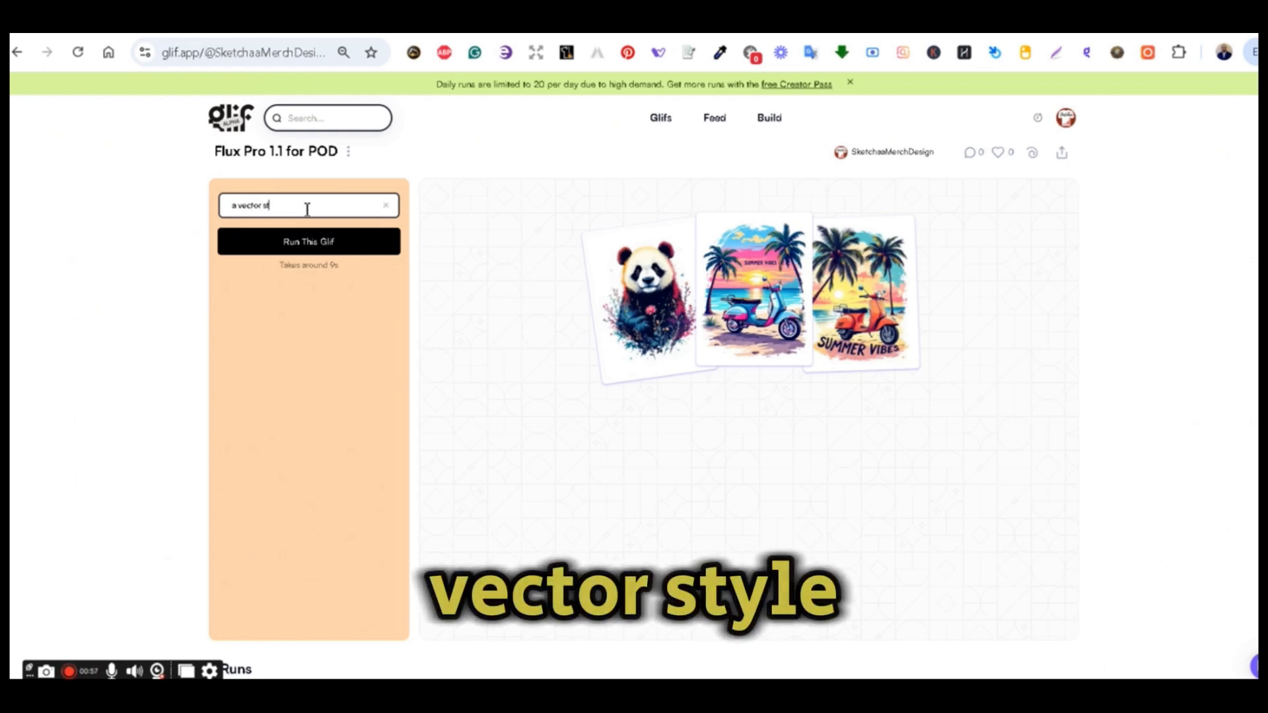
pyautogui.write('yle cat, cu')
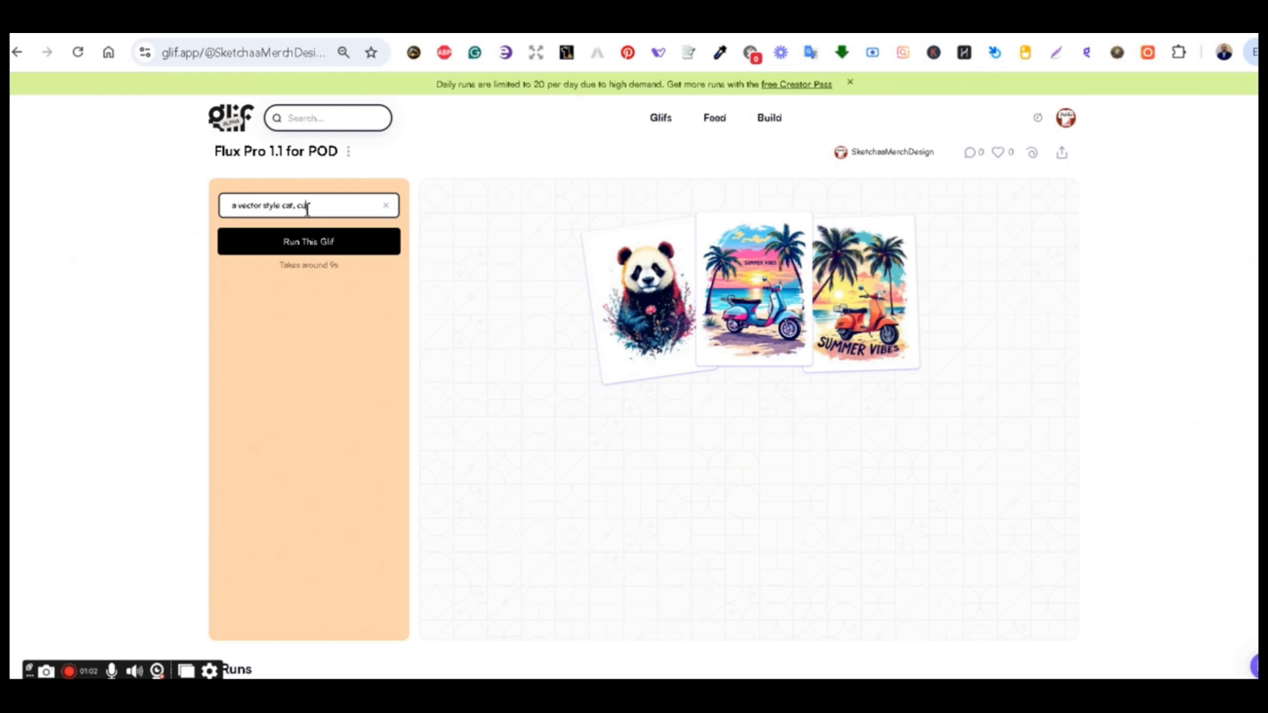
pyautogui.write('te, wearing su')
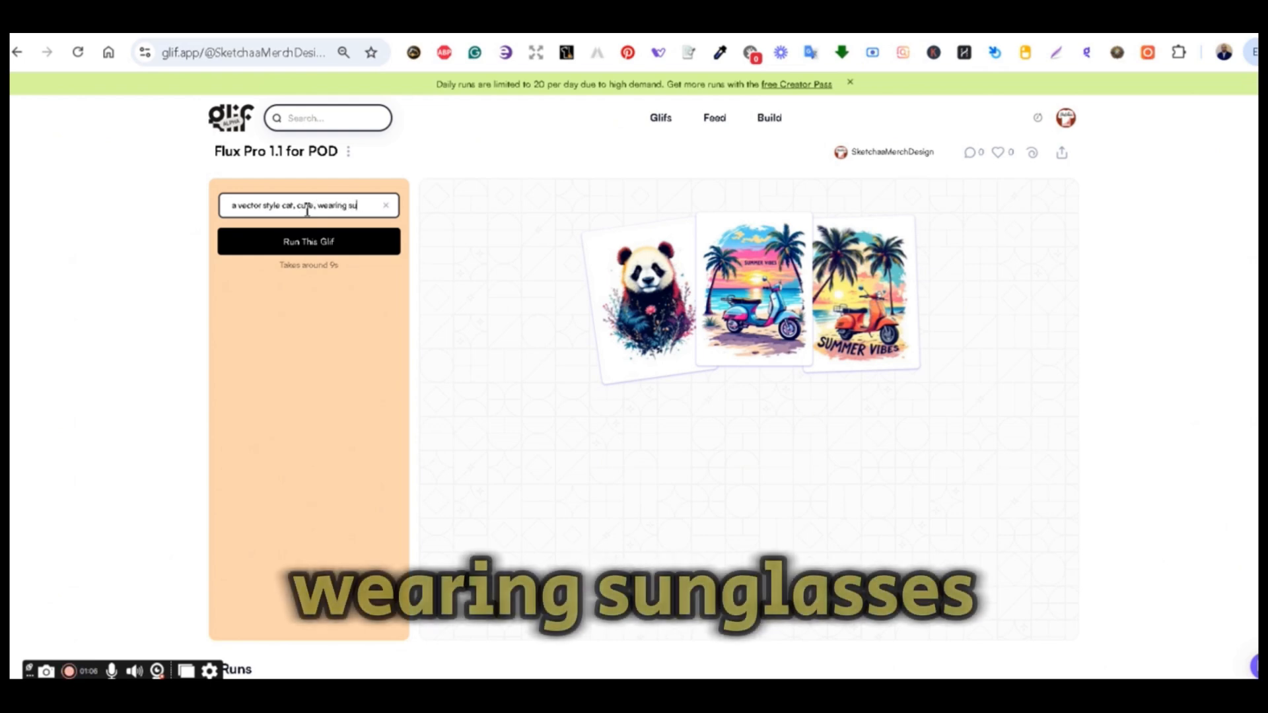
pyautogui.write('nglasses')
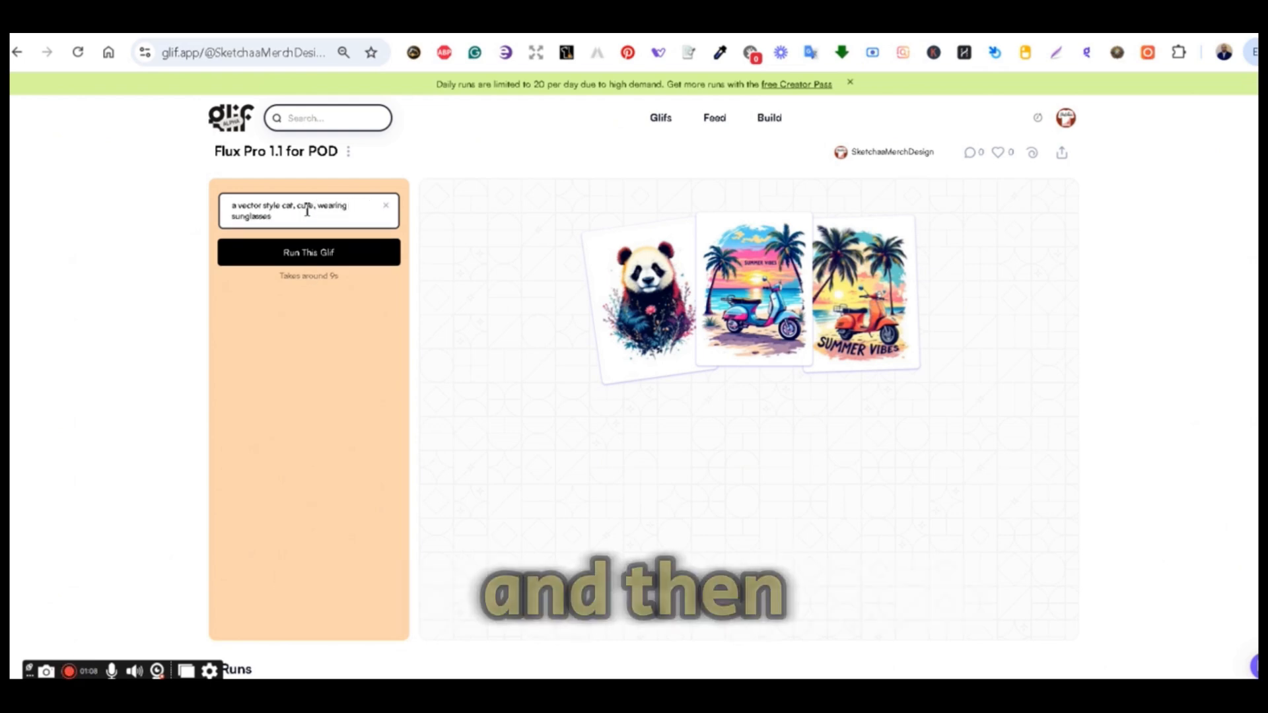
pyautogui.click(315, 258)
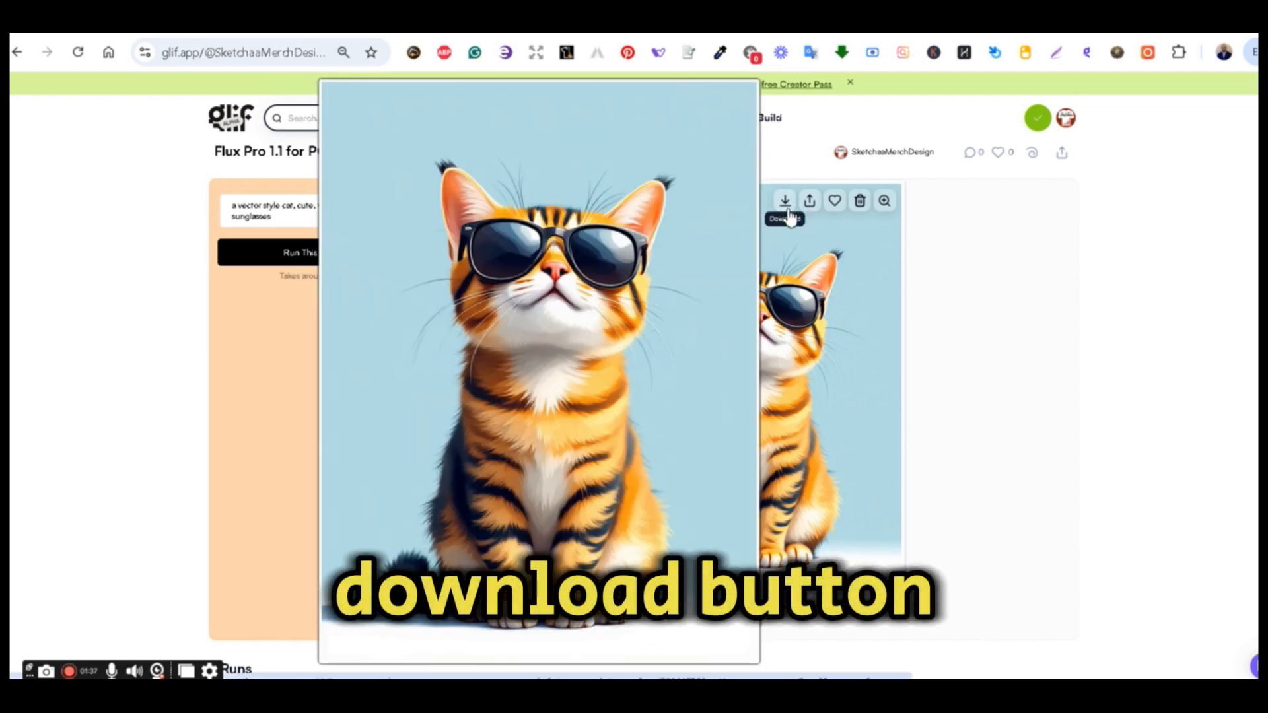
# Browse the earlier runs of the Flux Pro 1.1 for POD glif and their prompts.
pyautogui.scroll(-3, 869, 354)
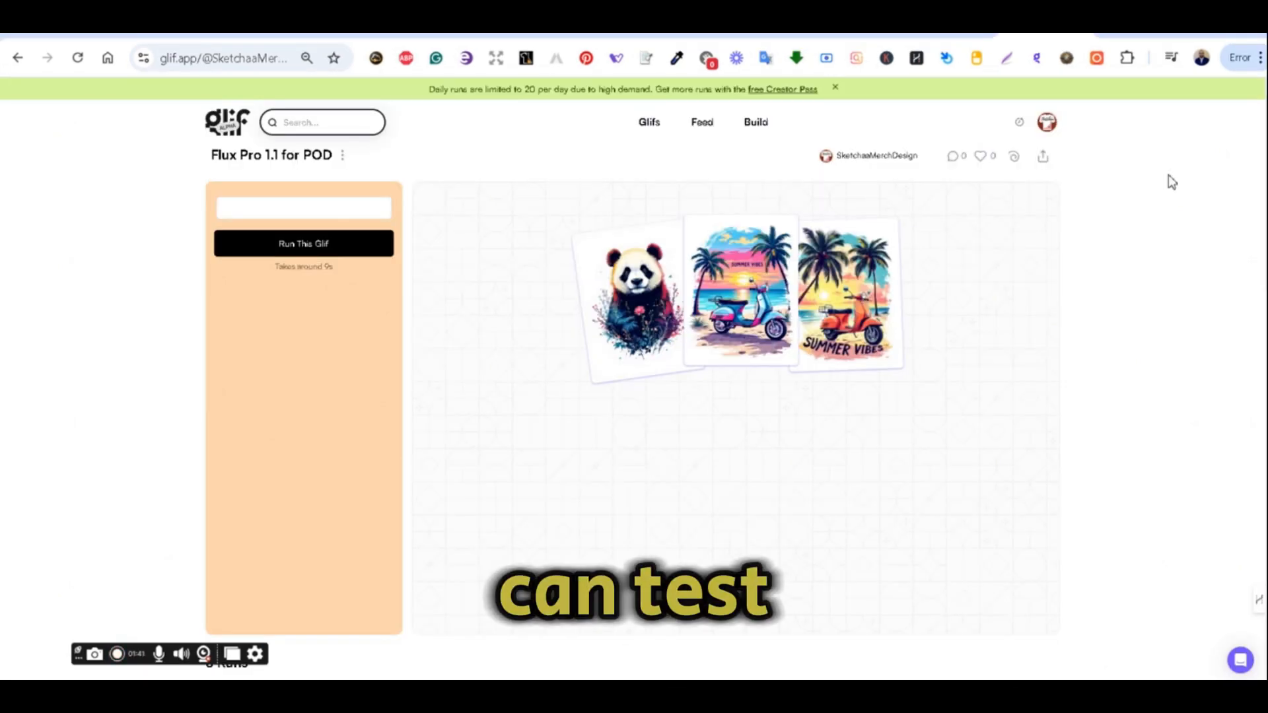
pyautogui.scroll(-5, 1173, 182)
pyautogui.scroll(-1, 1172, 184)
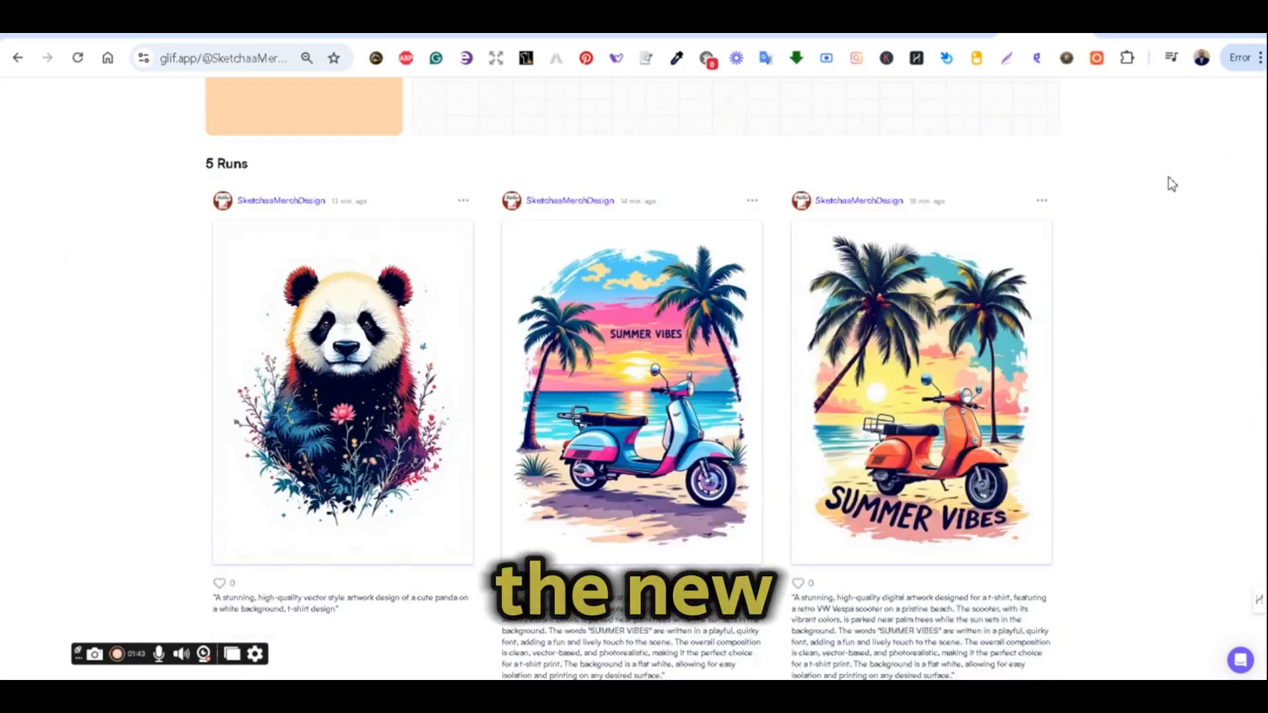
pyautogui.scroll(-3, 1172, 184)
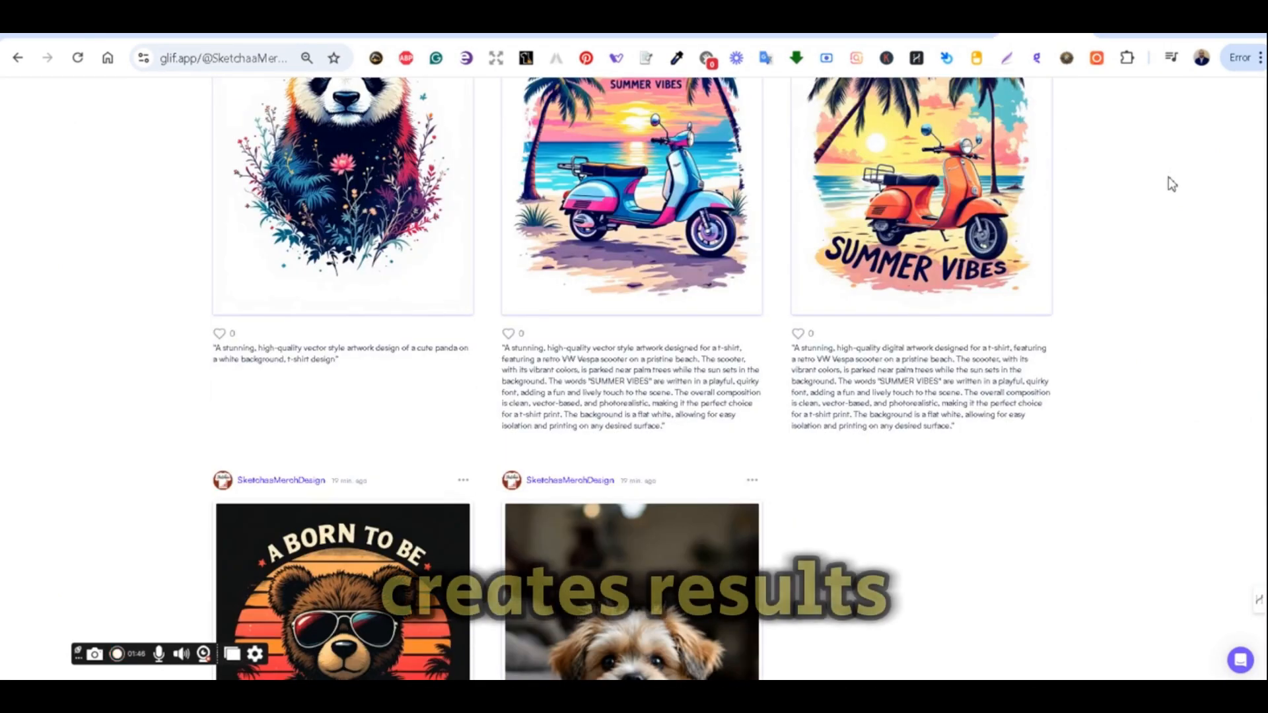
pyautogui.scroll(1, 1169, 179)
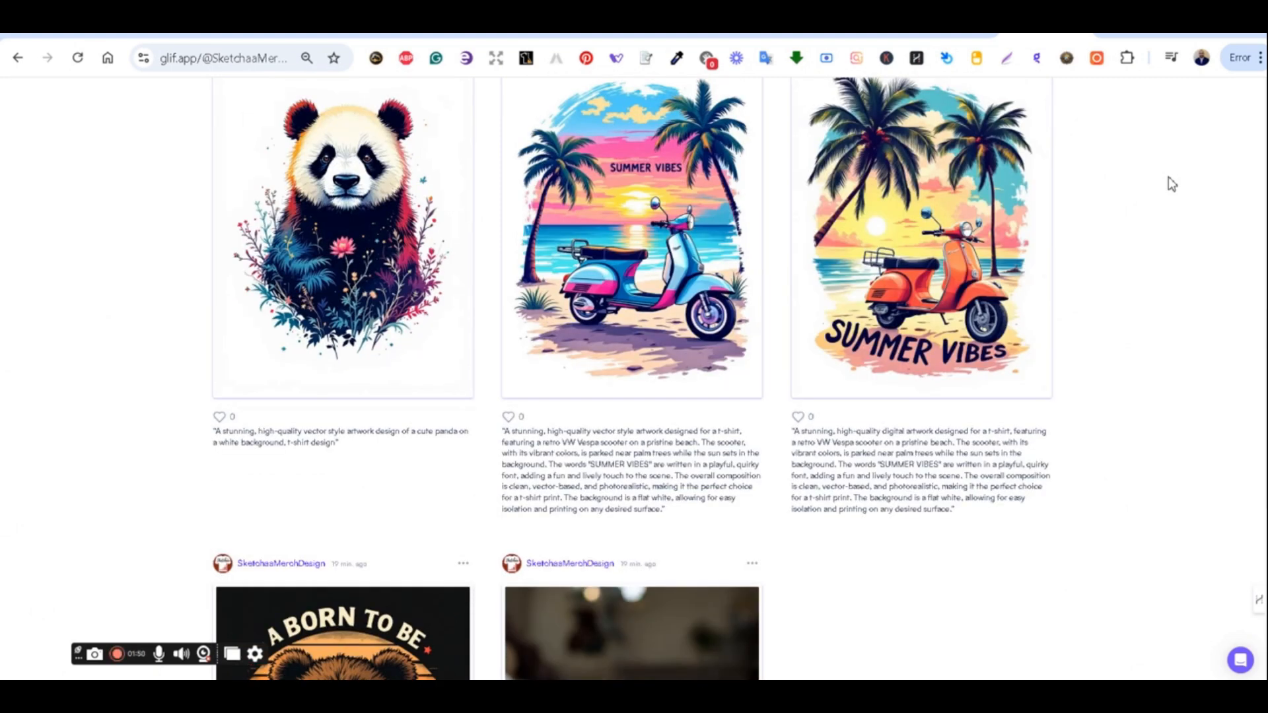
pyautogui.scroll(1, 1168, 176)
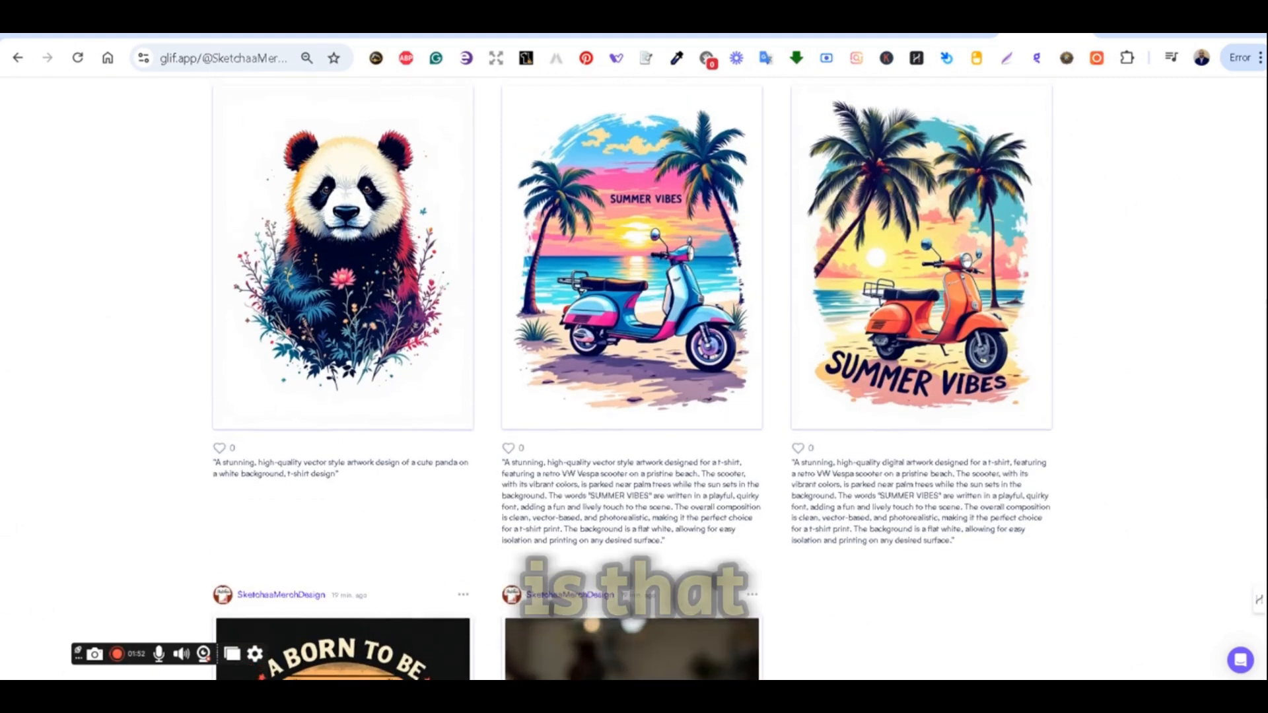
pyautogui.scroll(1, 633, 380)
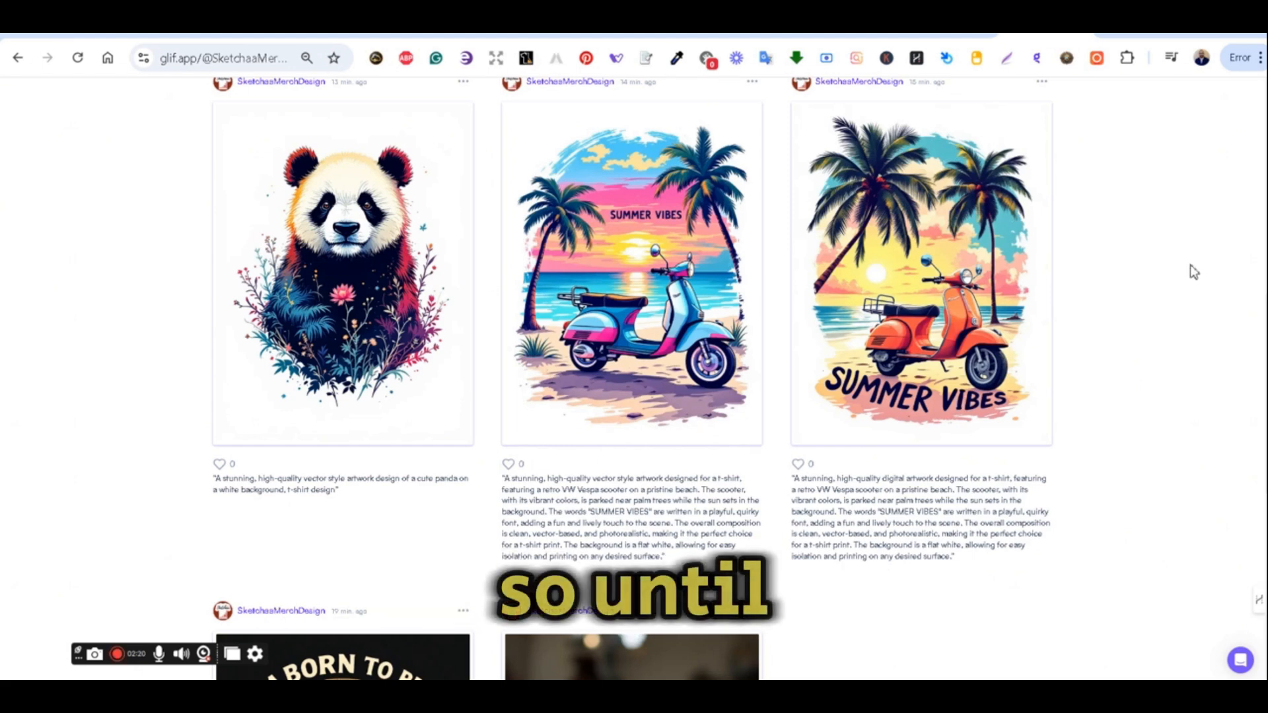
pyautogui.scroll(1, 1194, 271)
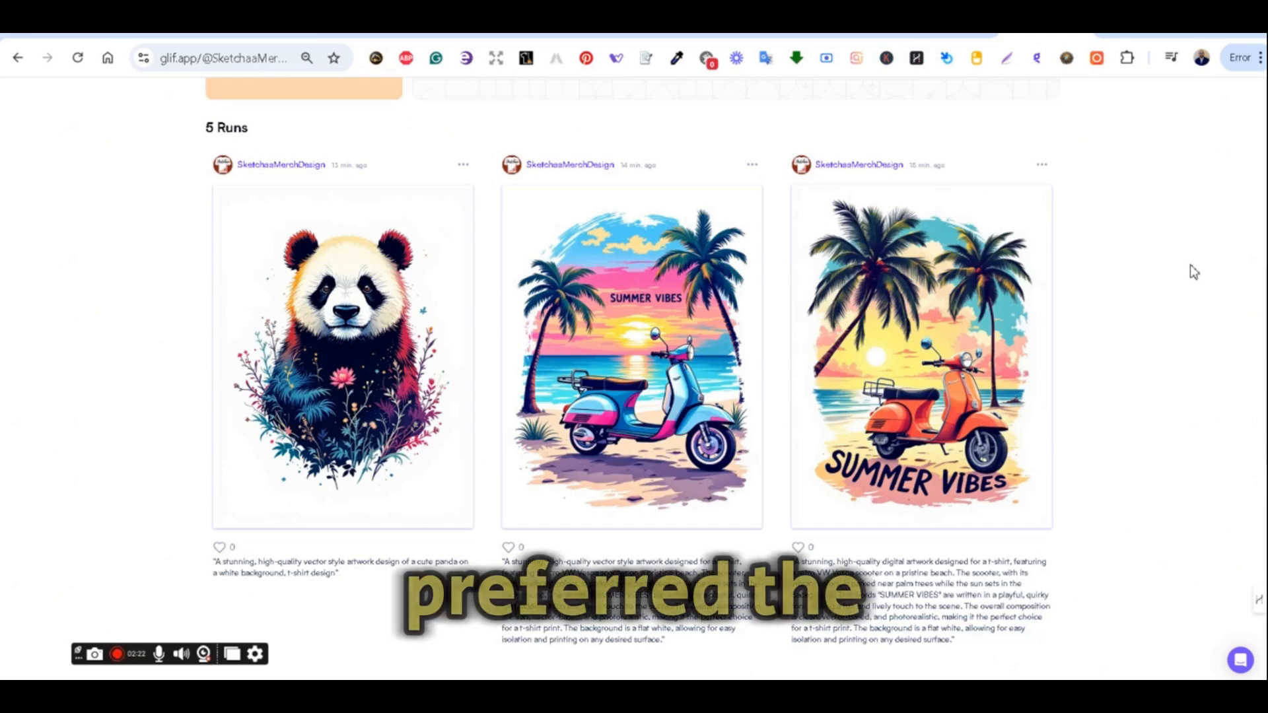
pyautogui.scroll(-4, 1194, 271)
pyautogui.scroll(3, 1196, 269)
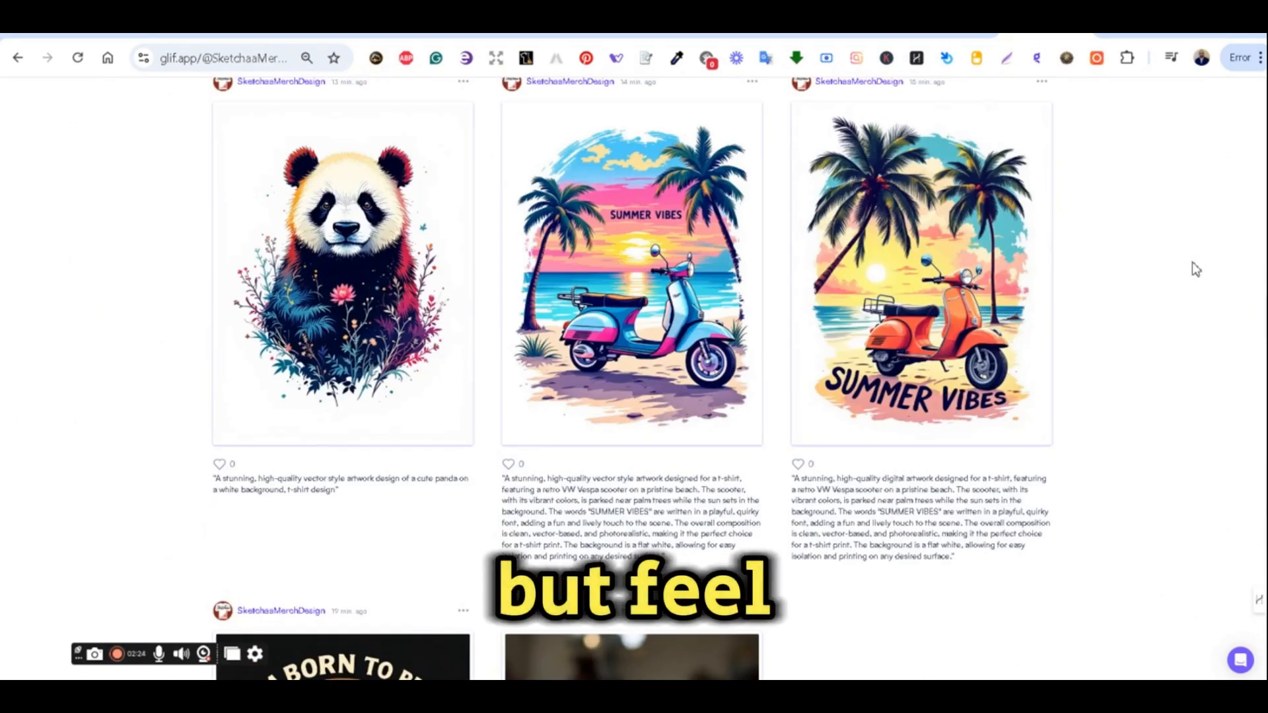
pyautogui.scroll(1, 1196, 269)
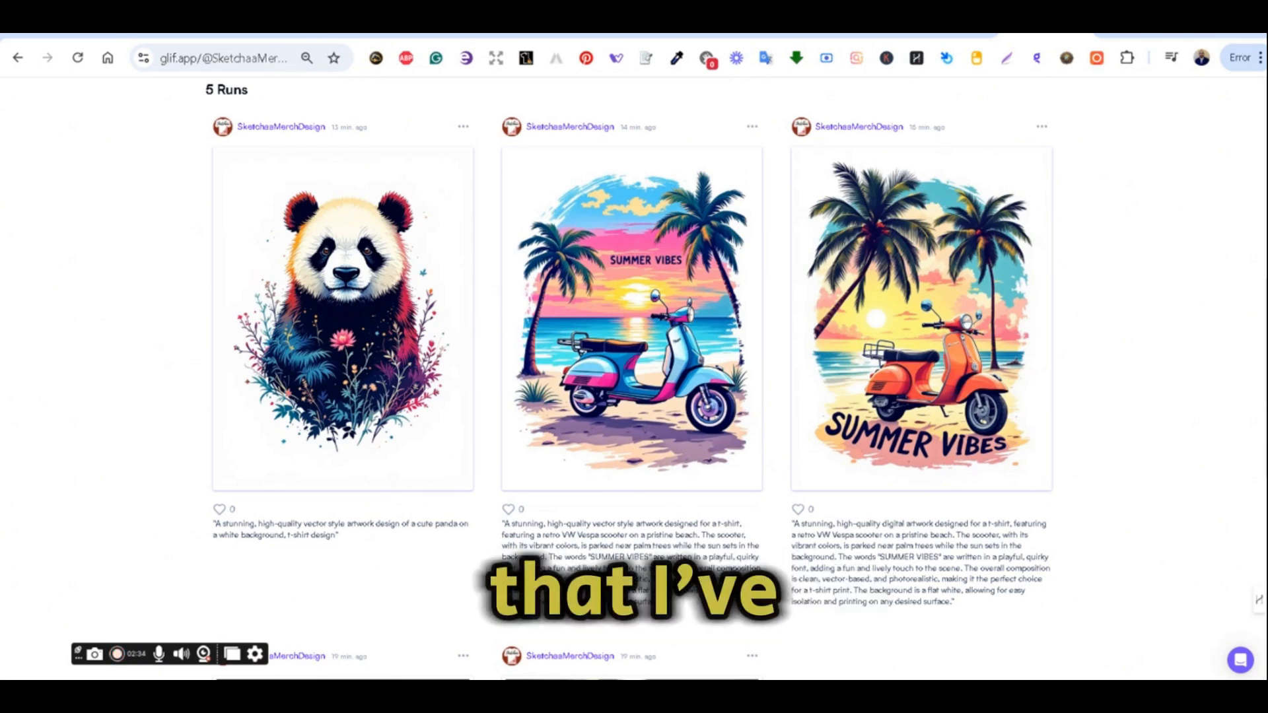
pyautogui.scroll(-1, 629, 381)
pyautogui.scroll(-6, 629, 382)
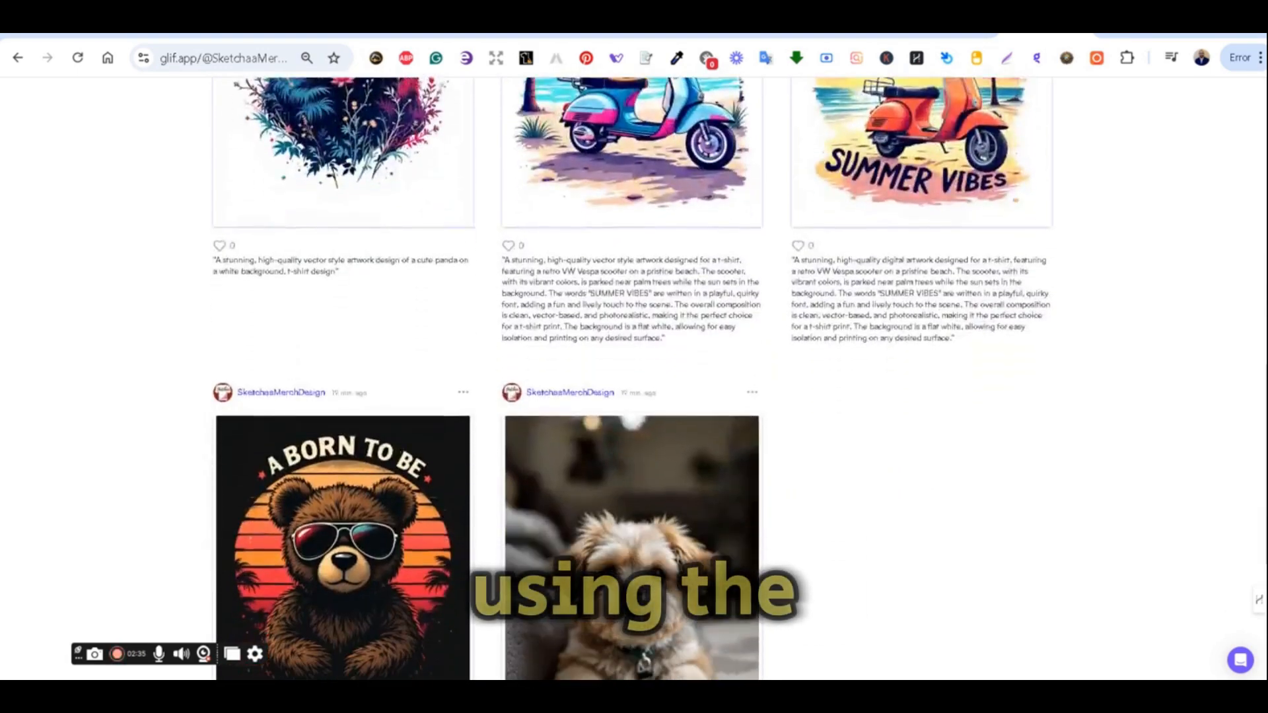
pyautogui.scroll(-1, 629, 382)
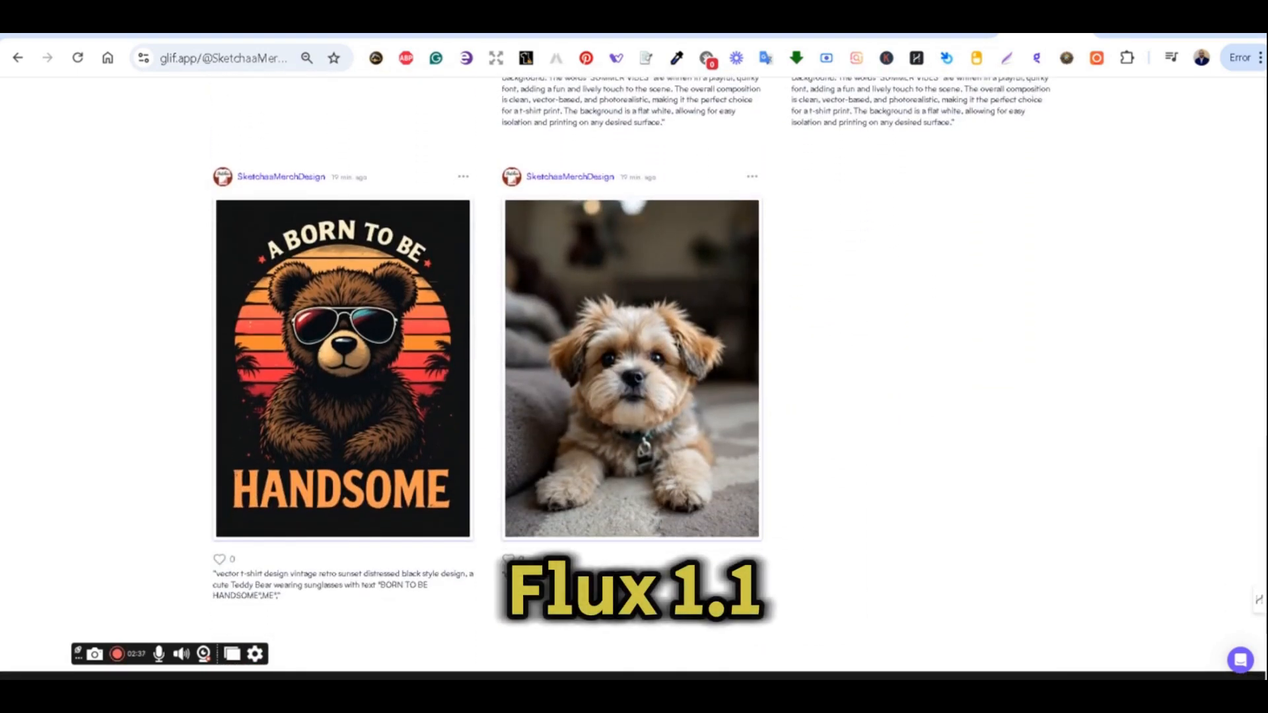
pyautogui.scroll(7, 629, 382)
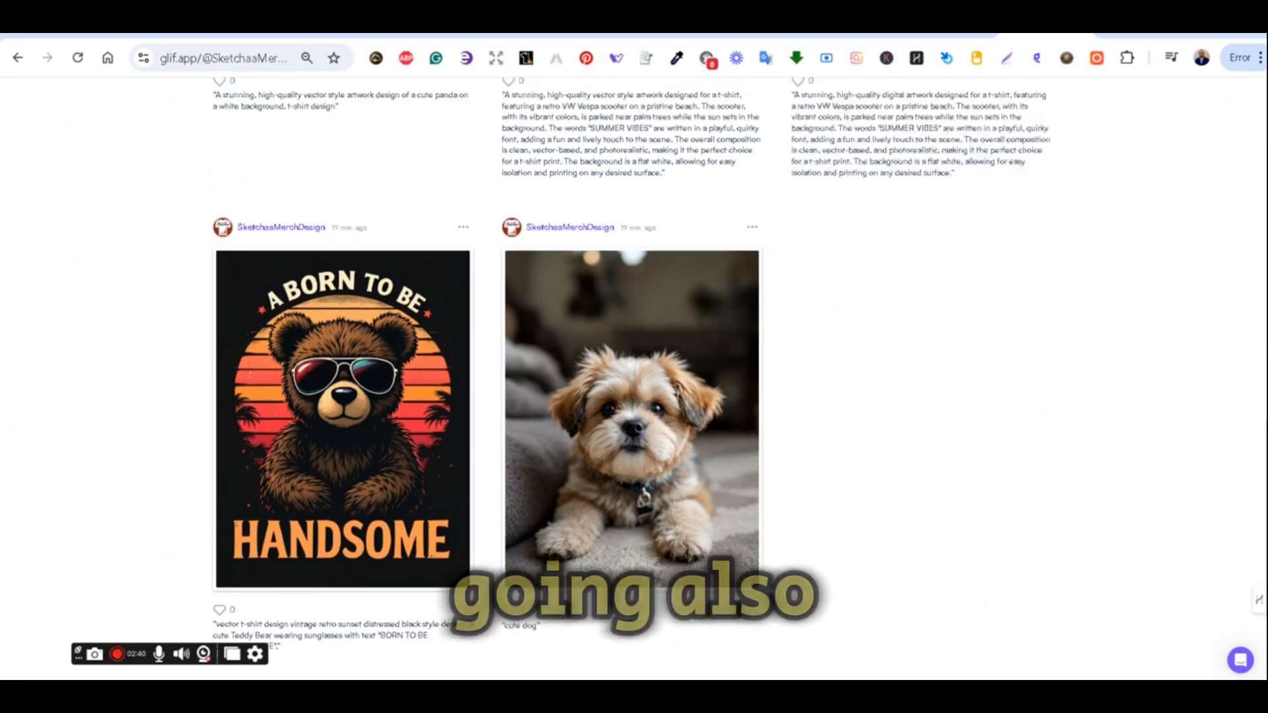
pyautogui.scroll(2, 628, 382)
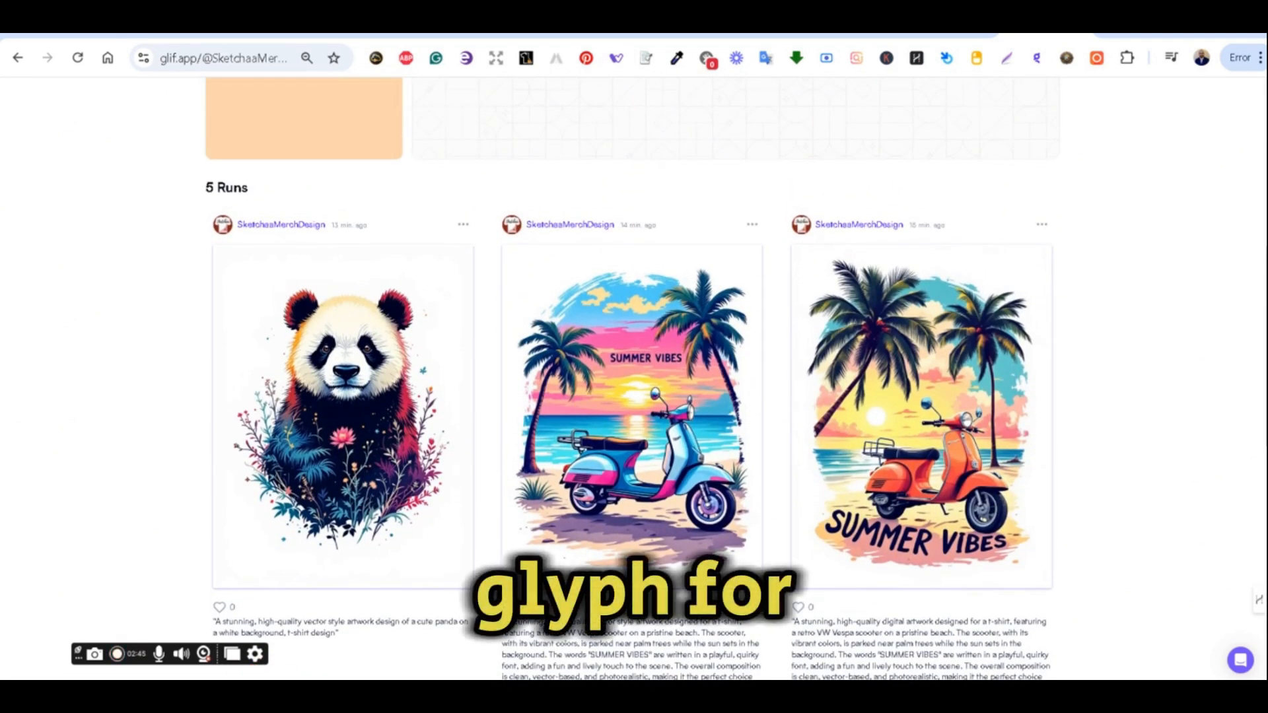
pyautogui.scroll(1, 629, 381)
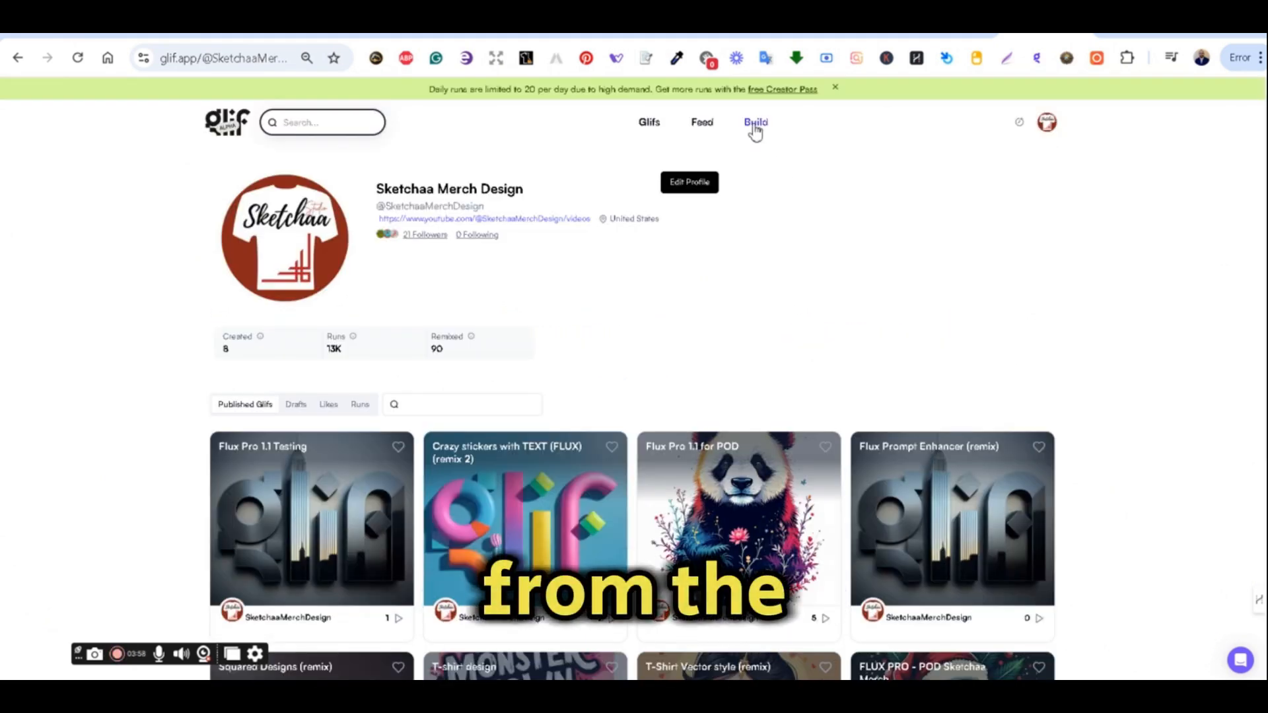
# Start building a new glif and add a Text Input block named Prompt.
pyautogui.click(755, 125)
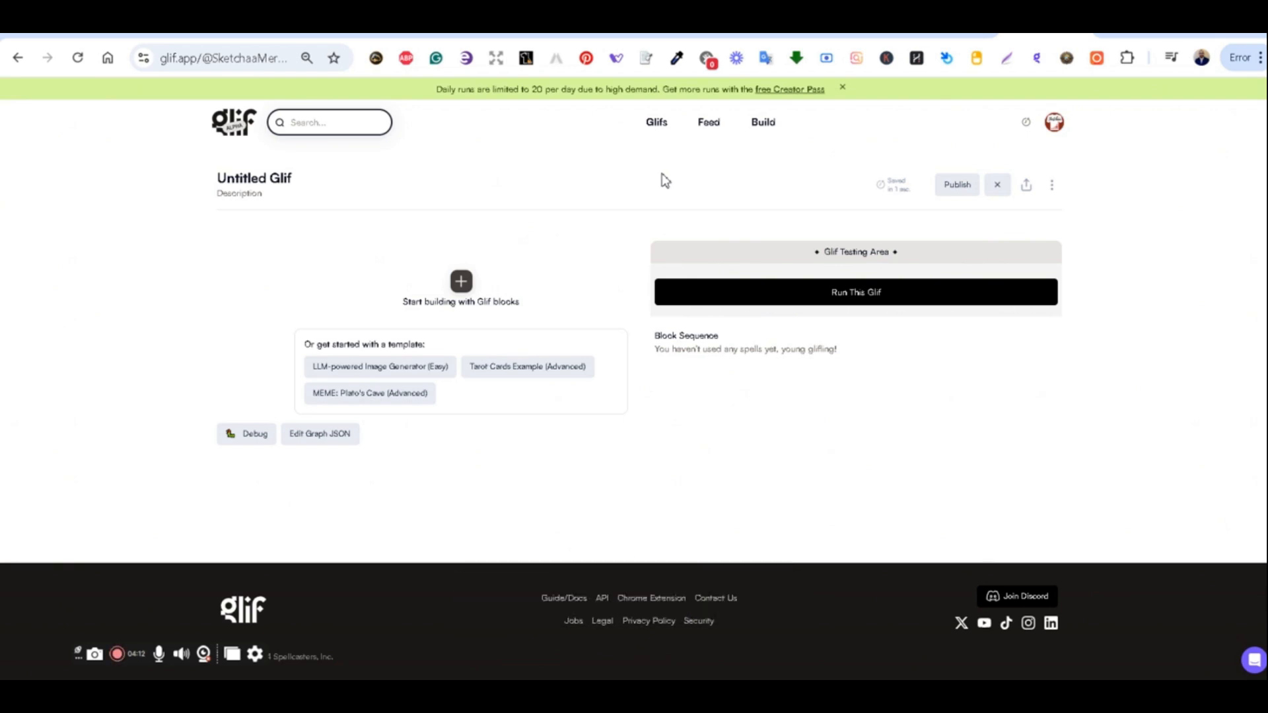
pyautogui.click(462, 286)
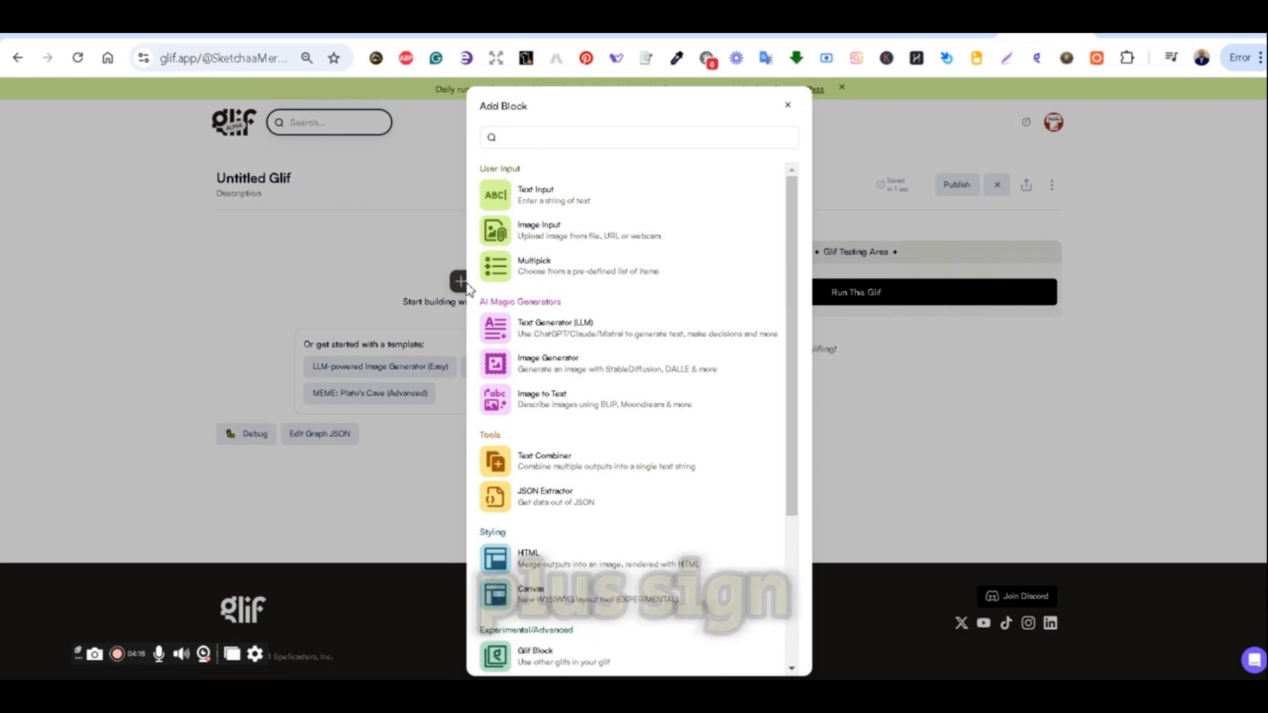
pyautogui.click(566, 204)
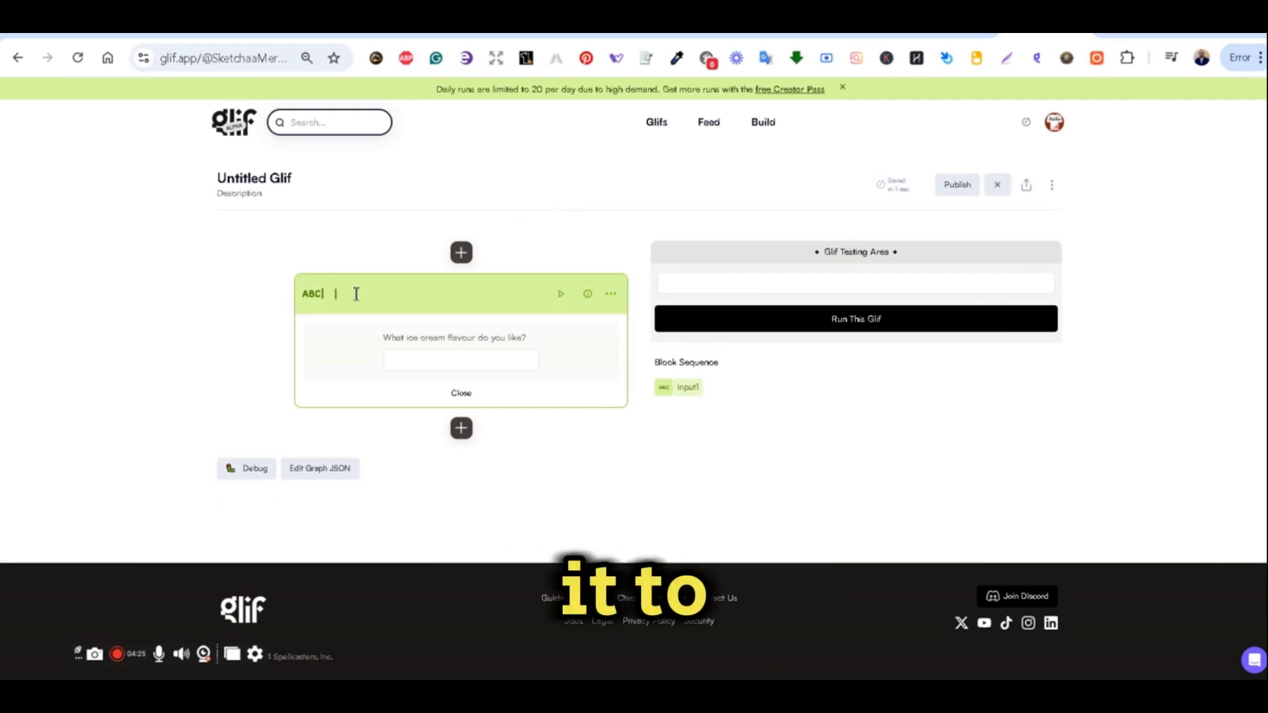
pyautogui.write('Prompt')
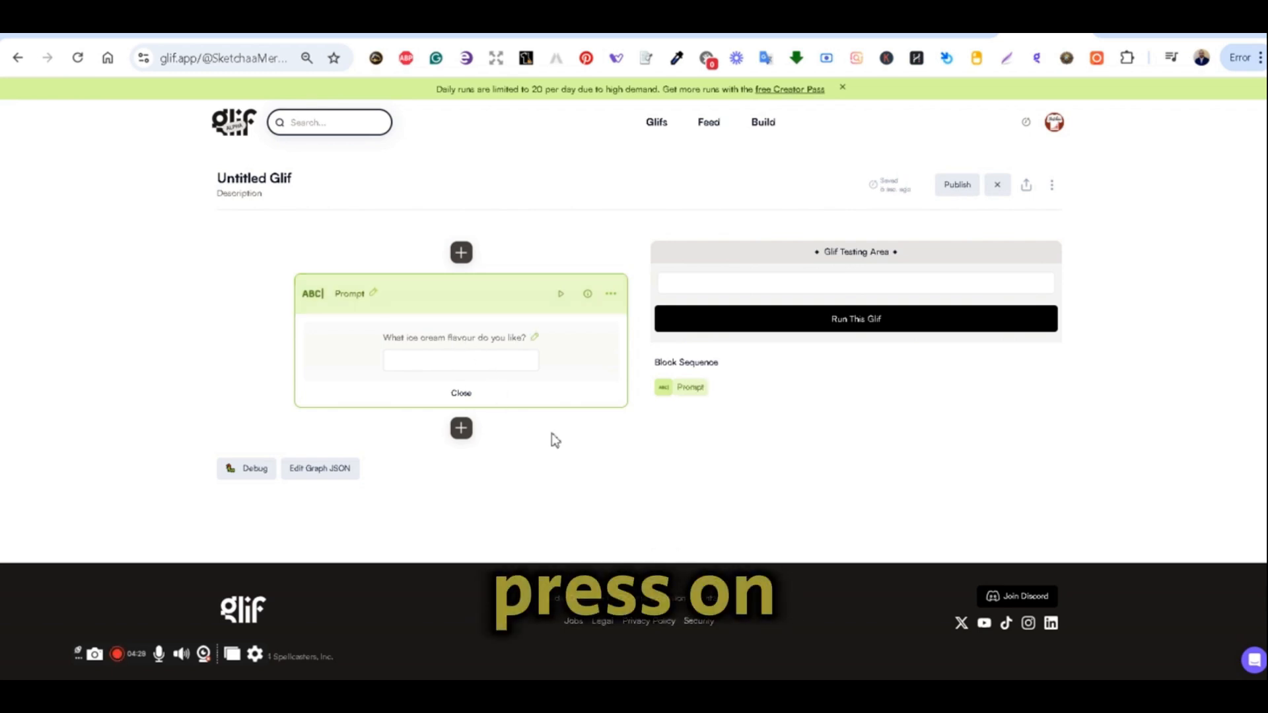
# Add an Image Generator block below the Prompt block and set its image generation model to Flux Pro v1.1.
pyautogui.click(464, 430)
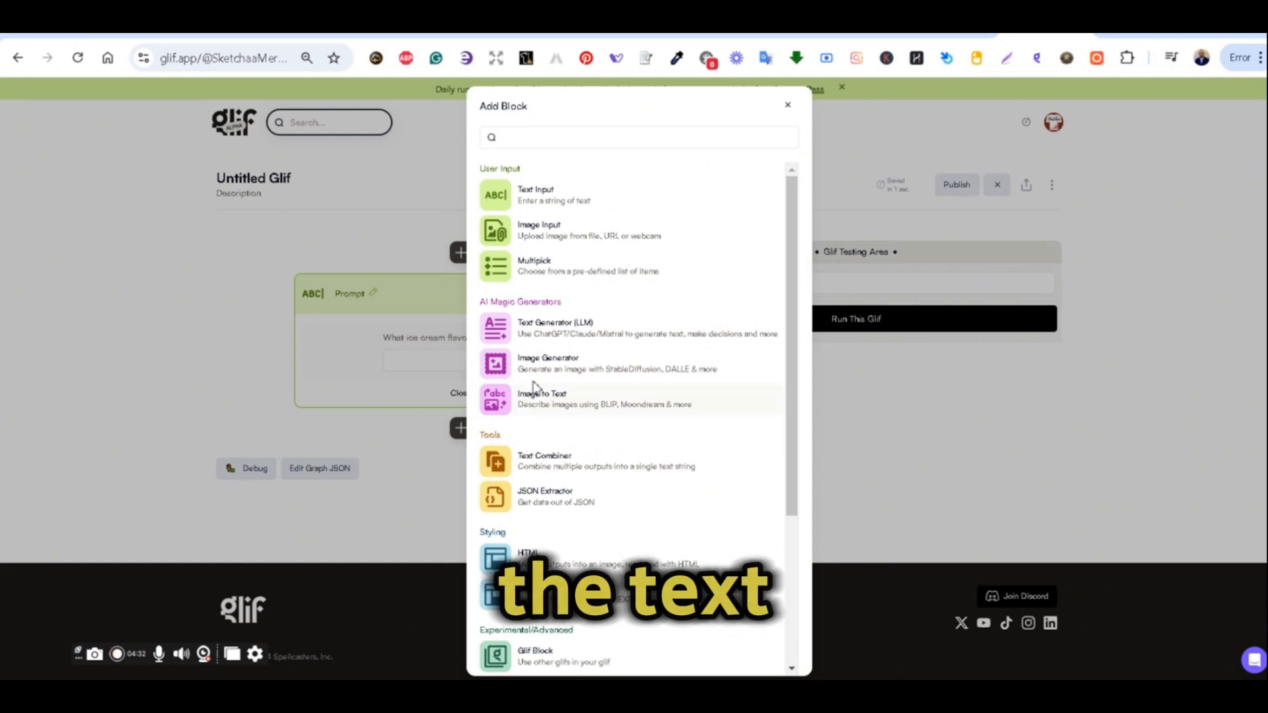
pyautogui.click(555, 367)
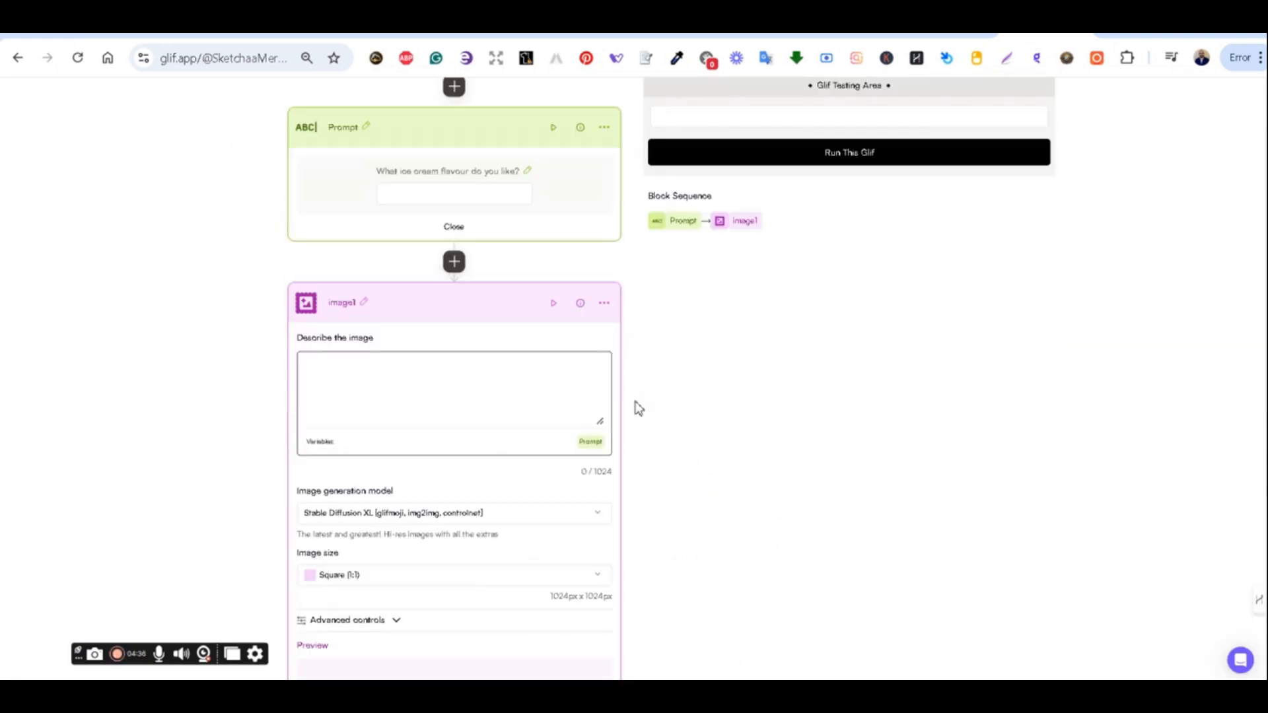
pyautogui.scroll(-1, 647, 390)
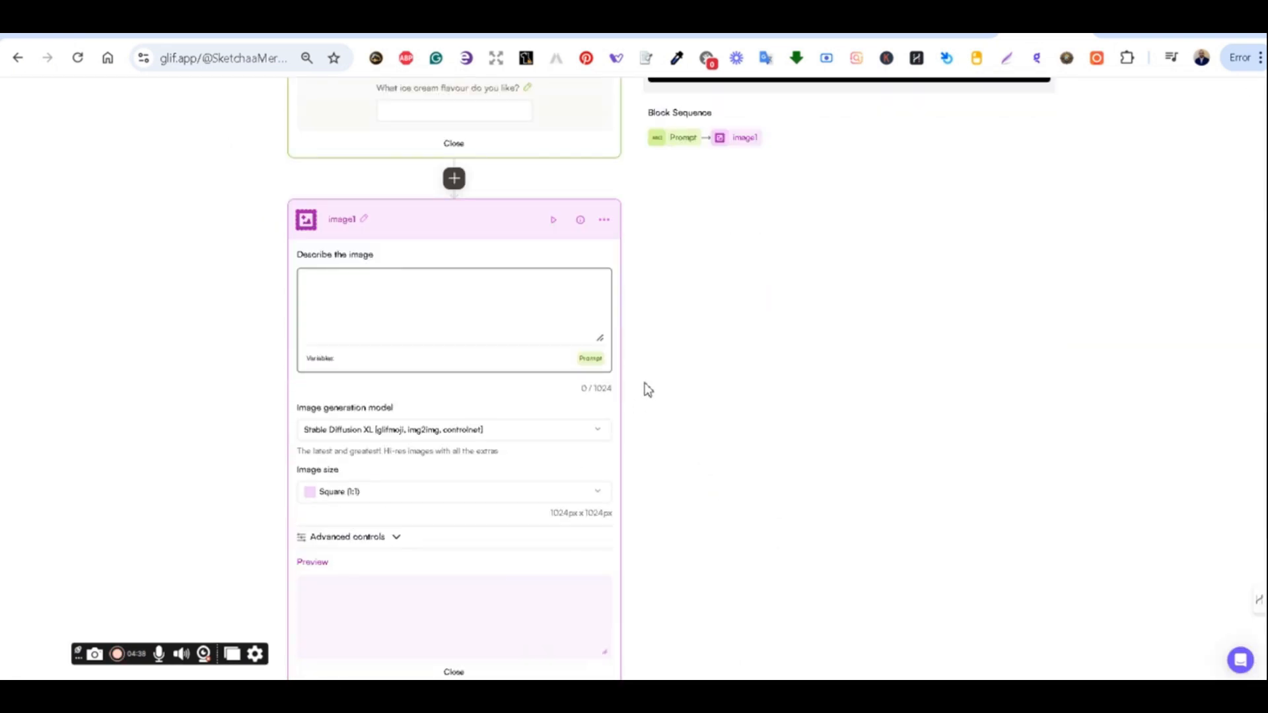
pyautogui.scroll(-1, 647, 390)
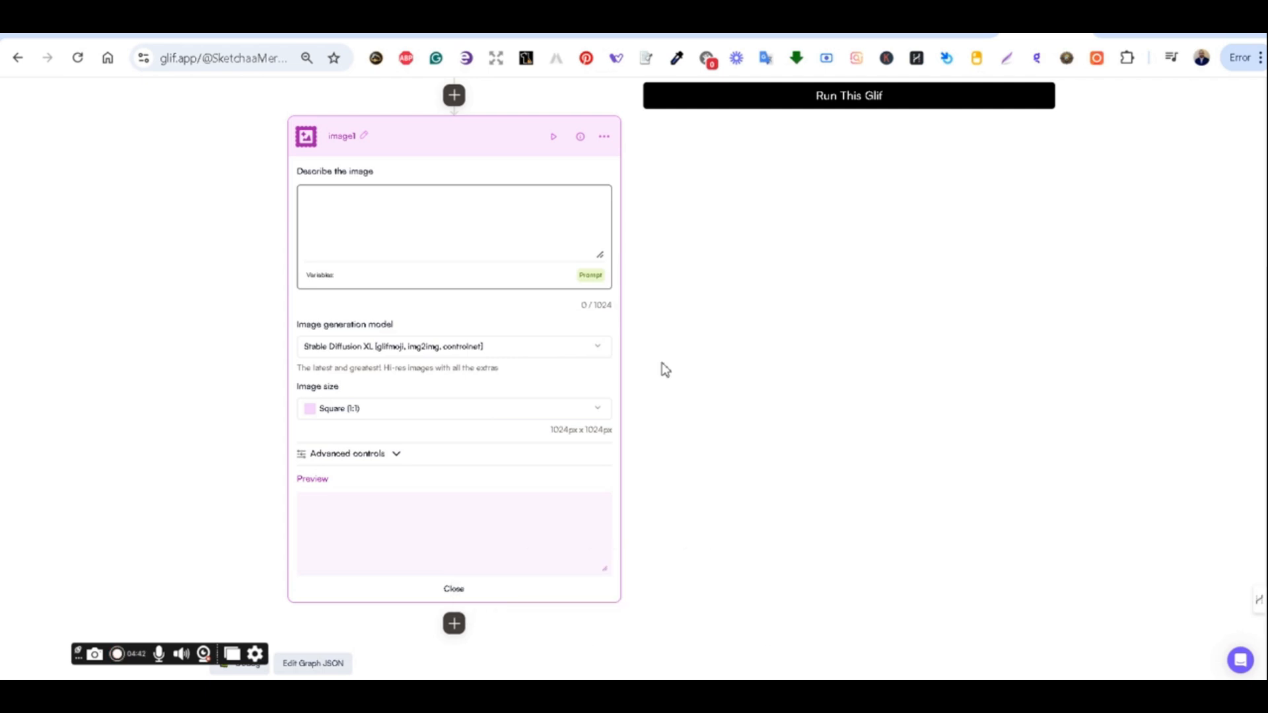
pyautogui.click(600, 352)
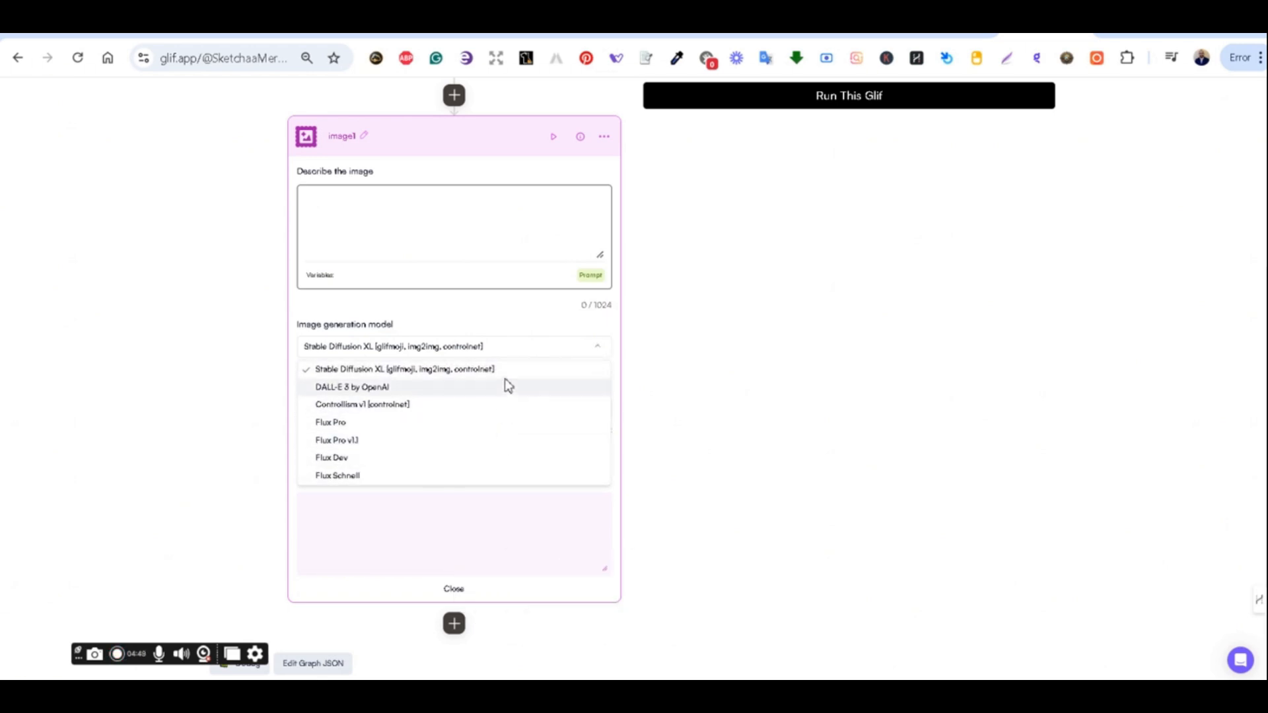
pyautogui.click(502, 443)
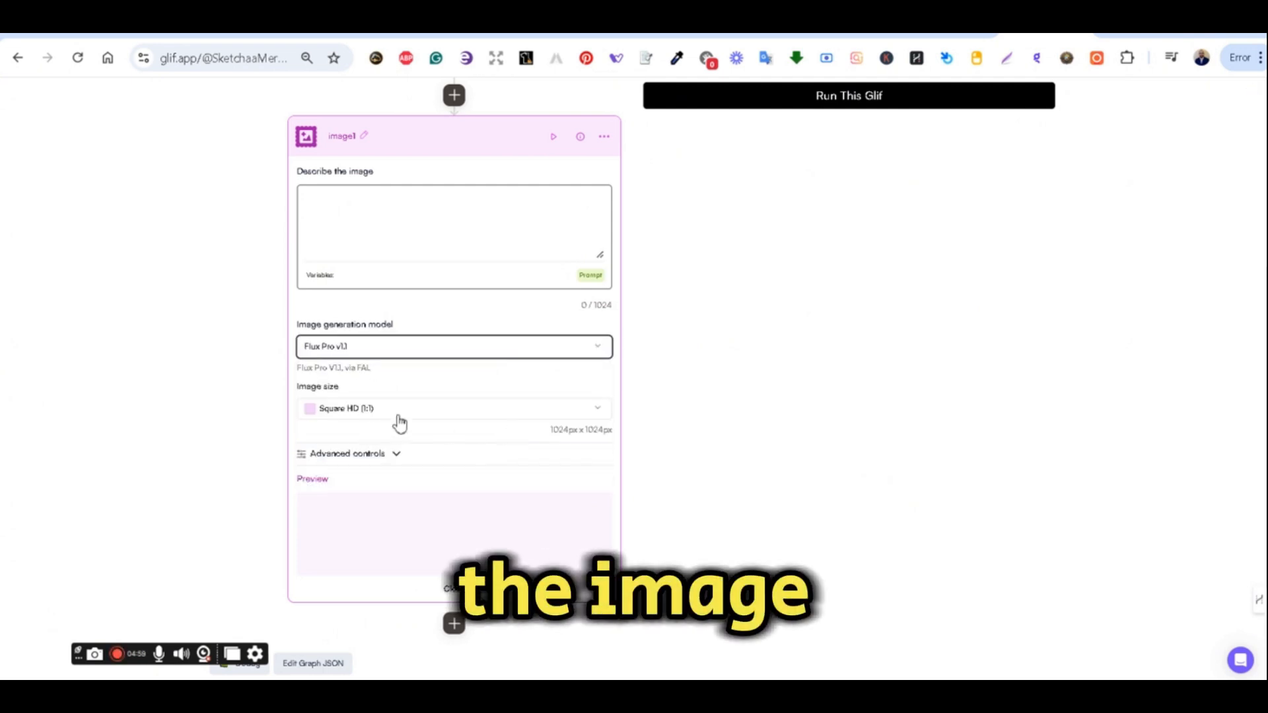
# Set the image block's size to Square (1:1) and toggle its Advanced controls.
pyautogui.click(594, 413)
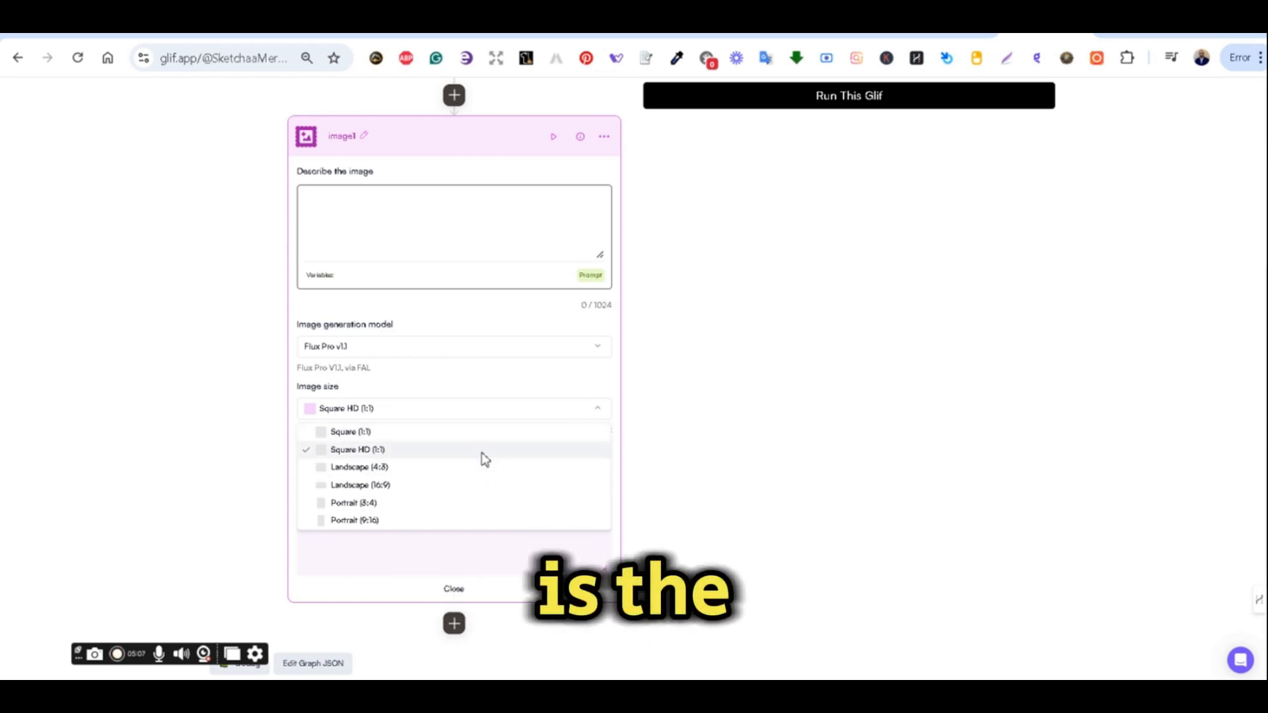
pyautogui.click(496, 433)
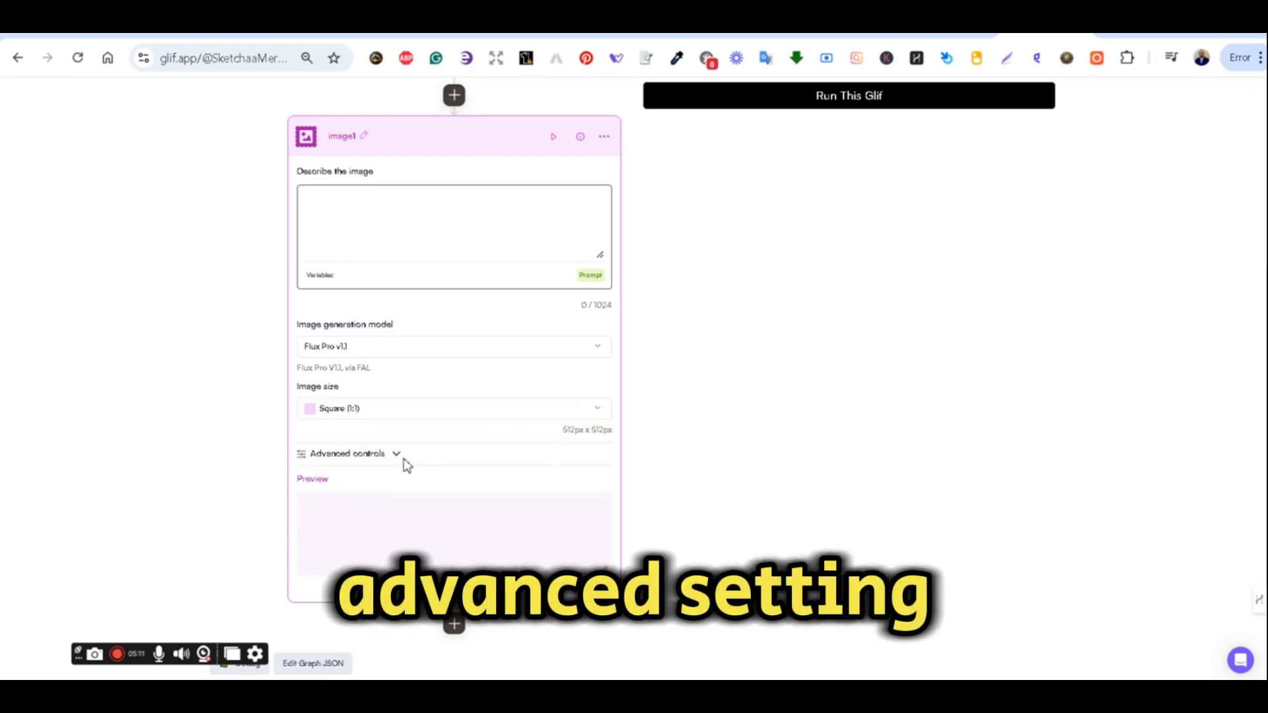
pyautogui.click(402, 460)
pyautogui.click(401, 460)
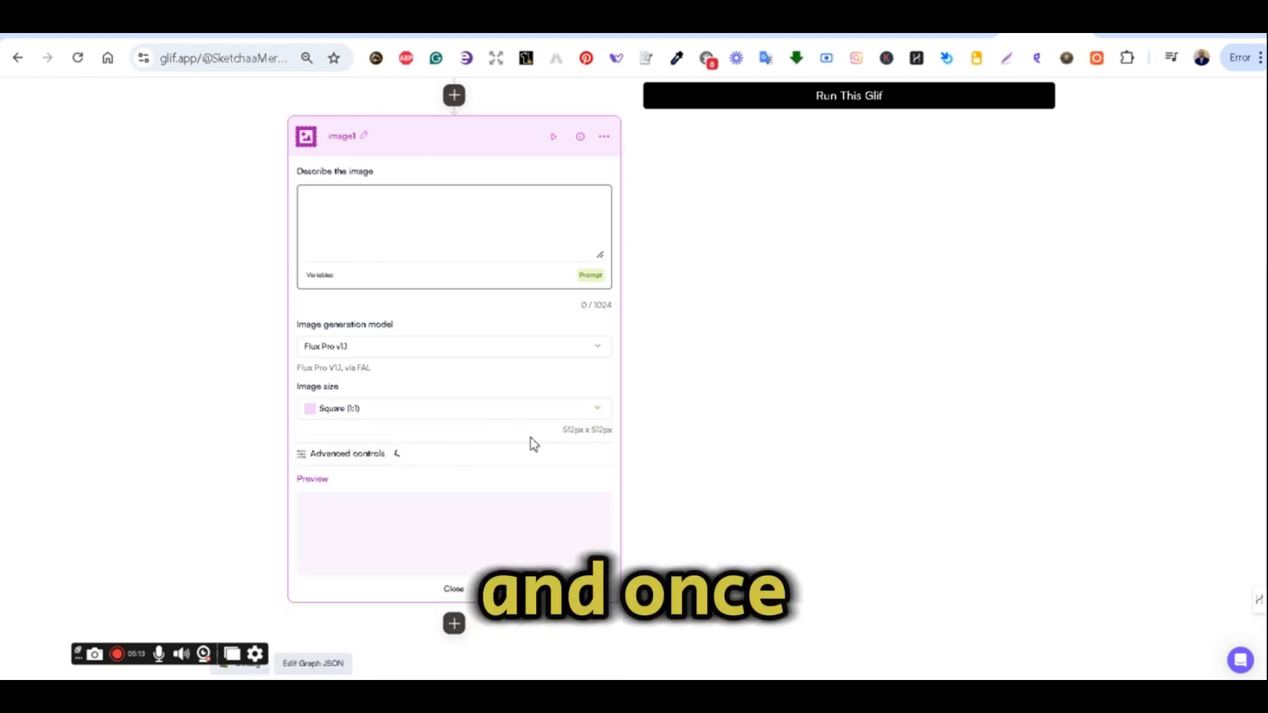
# Rename the untitled glif to Flux Pro 1.1 Testing.
pyautogui.scroll(-1, 647, 424)
pyautogui.scroll(1, 711, 413)
pyautogui.scroll(4, 711, 414)
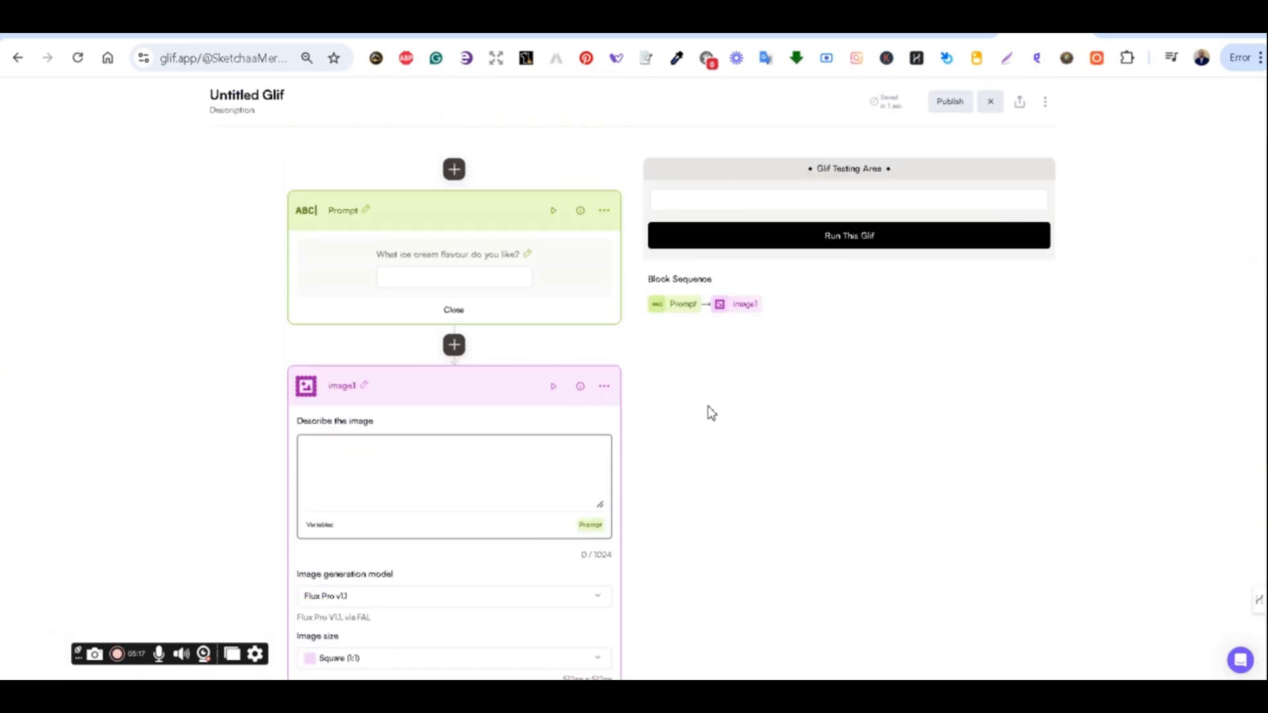
pyautogui.scroll(1, 280, 191)
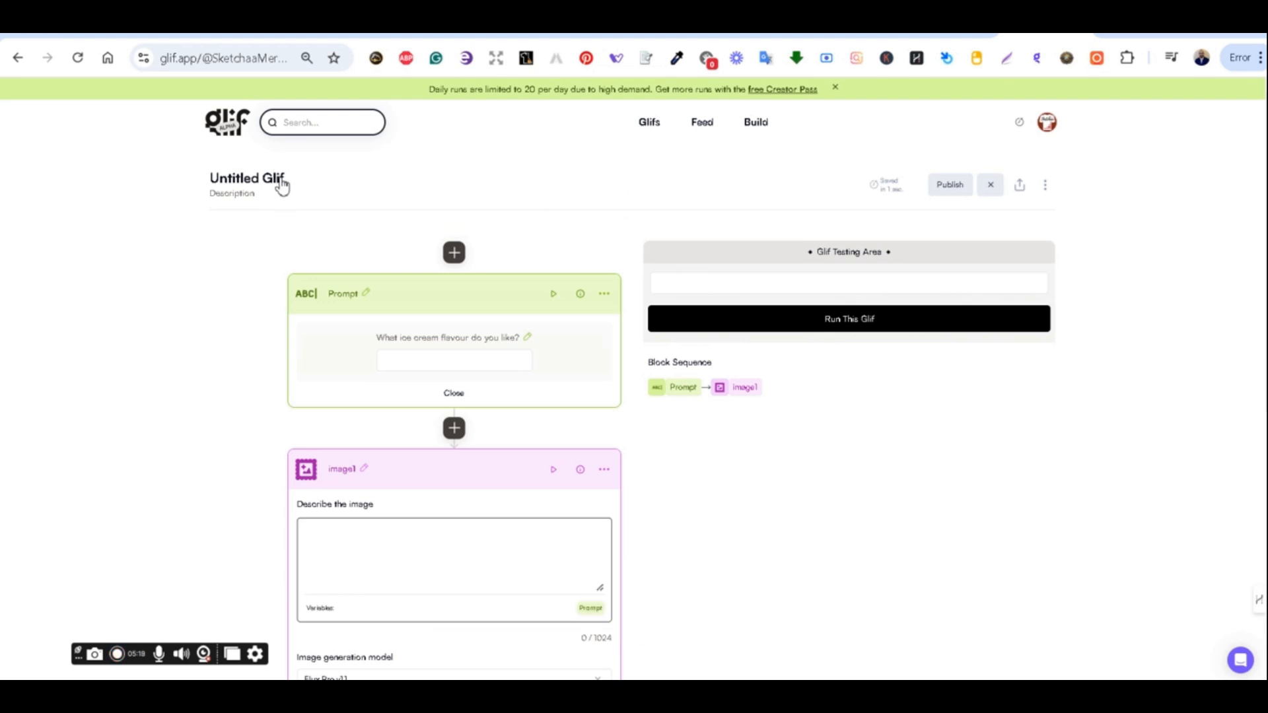
pyautogui.click(282, 184)
pyautogui.press('BackSpace')
pyautogui.press('BackSpace')
pyautogui.press('BackSpace')
pyautogui.press('BackSpace')
pyautogui.press('BackSpace')
pyautogui.press('BackSpace')
pyautogui.press('BackSpace')
pyautogui.press('BackSpace')
pyautogui.press('BackSpace')
pyautogui.press('BackSpace')
pyautogui.press('BackSpace')
pyautogui.press('BackSpace')
pyautogui.press('BackSpace')
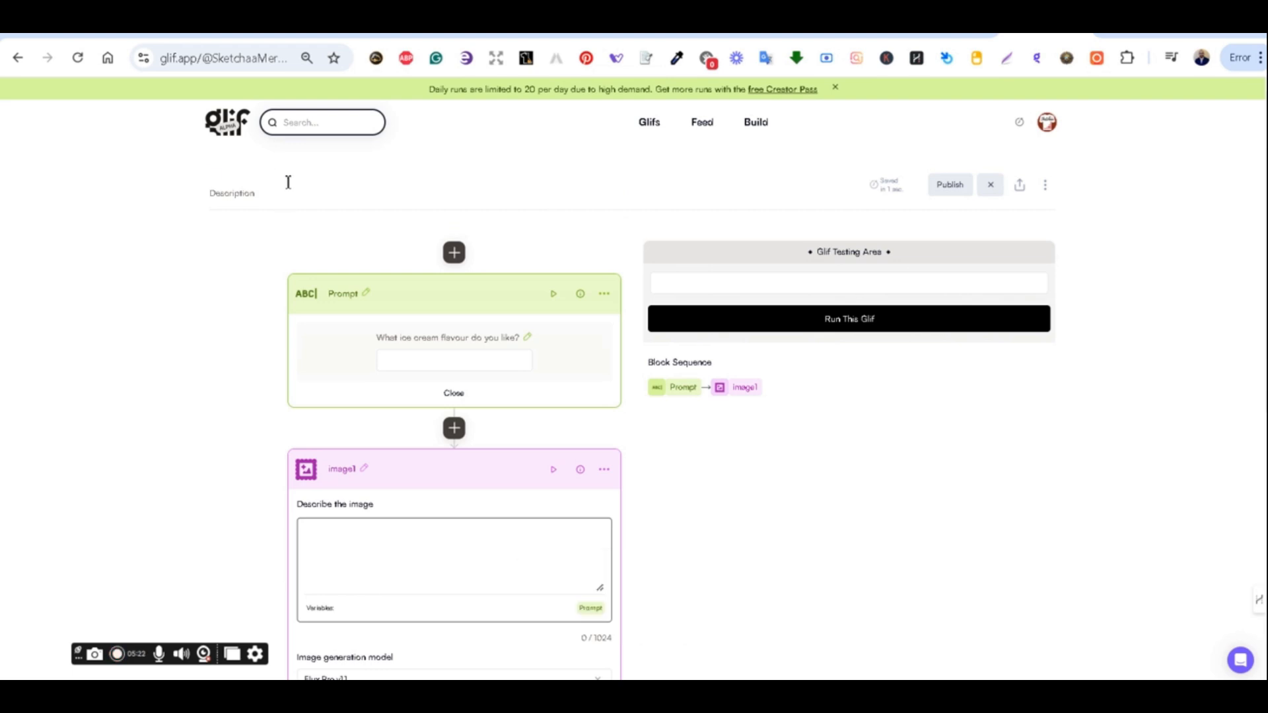
pyautogui.write('Flu')
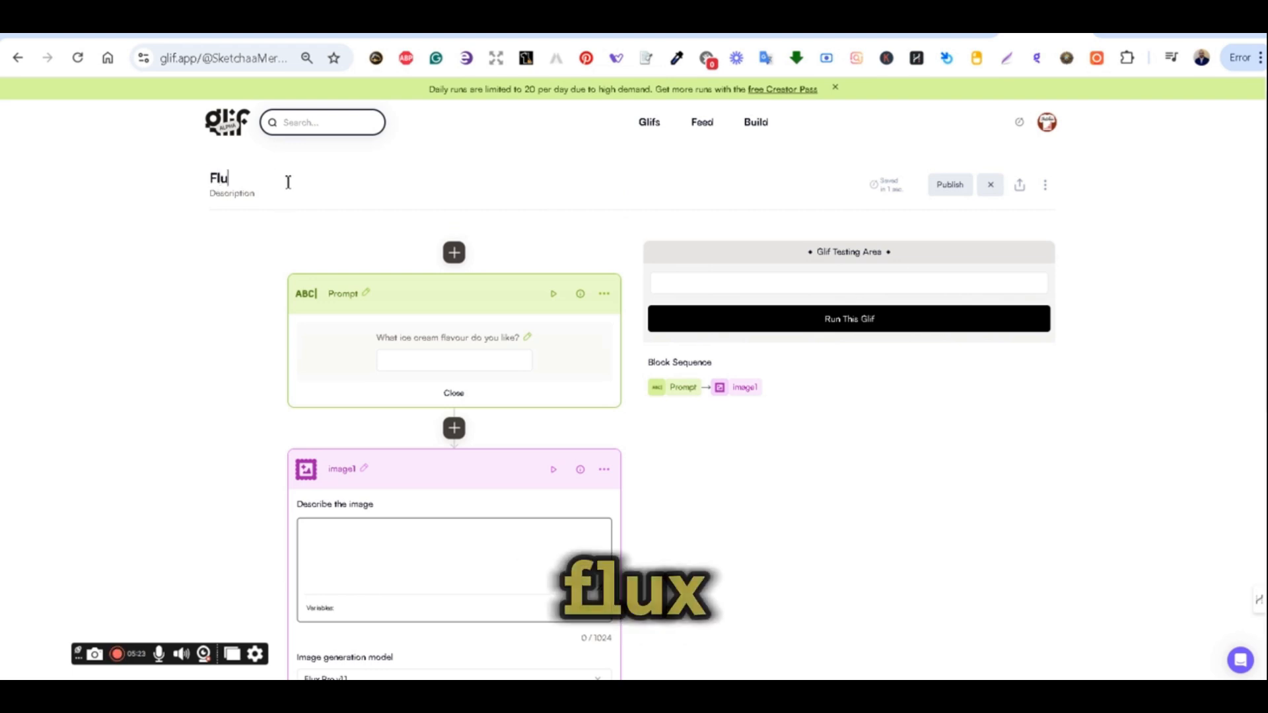
pyautogui.write('x Pro 1.1')
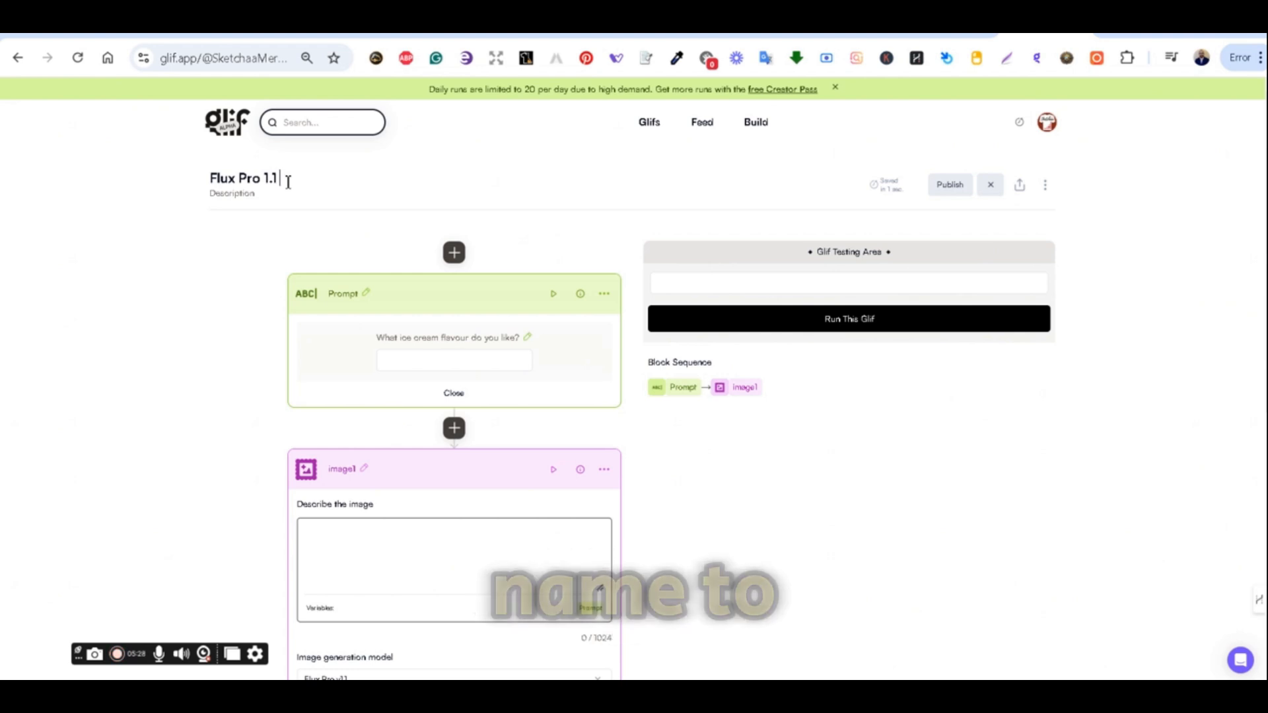
pyautogui.write('Testin')
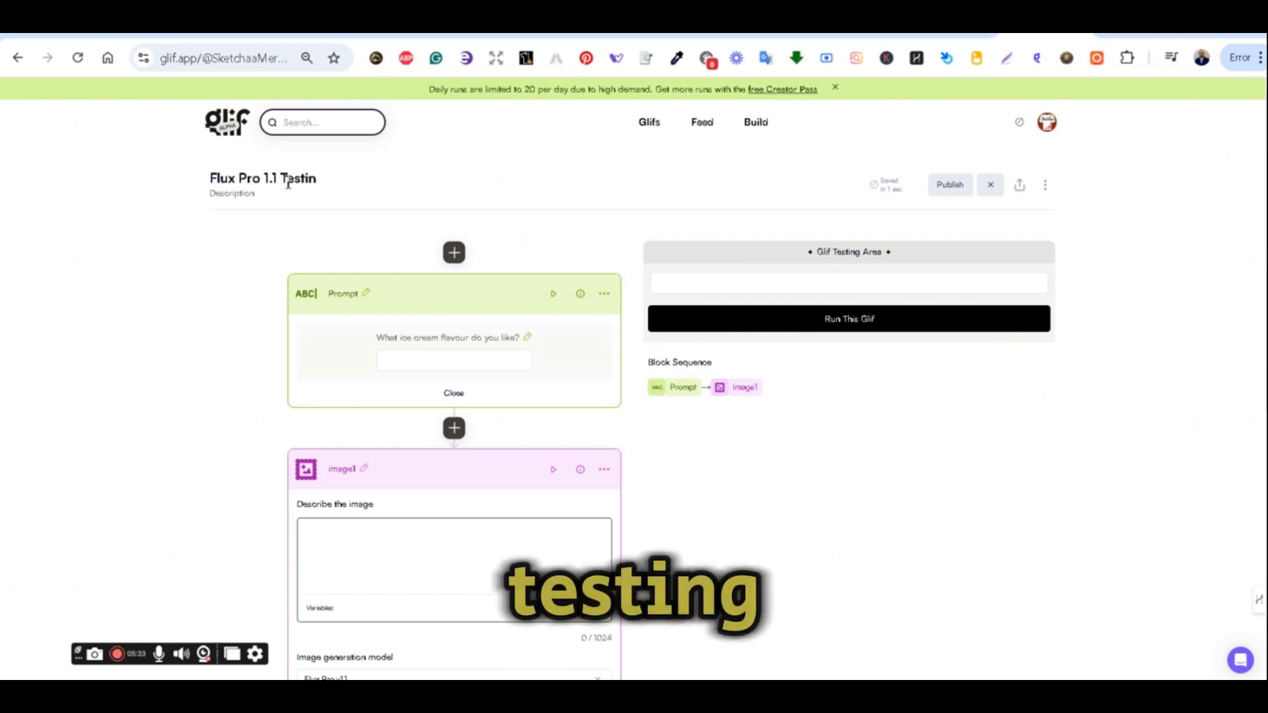
pyautogui.write('g')
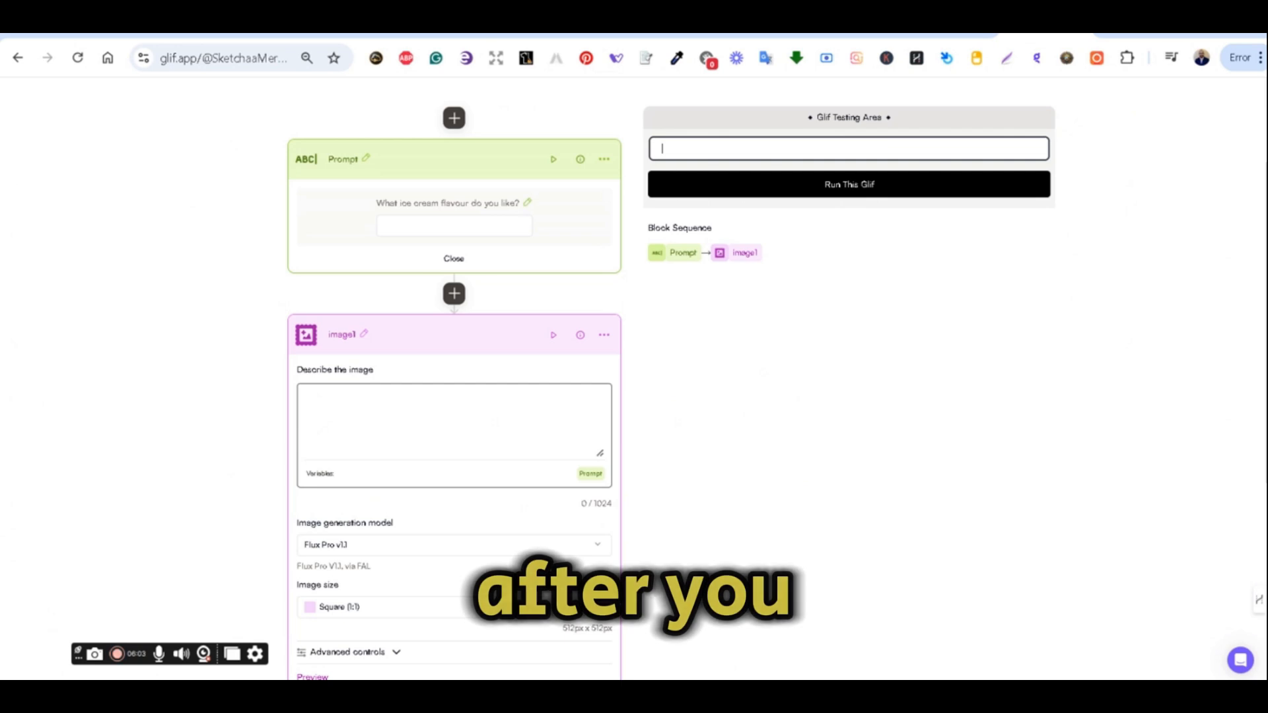
# Insert the Prompt variable into the image block's Describe the image field.
pyautogui.scroll(-1, 672, 377)
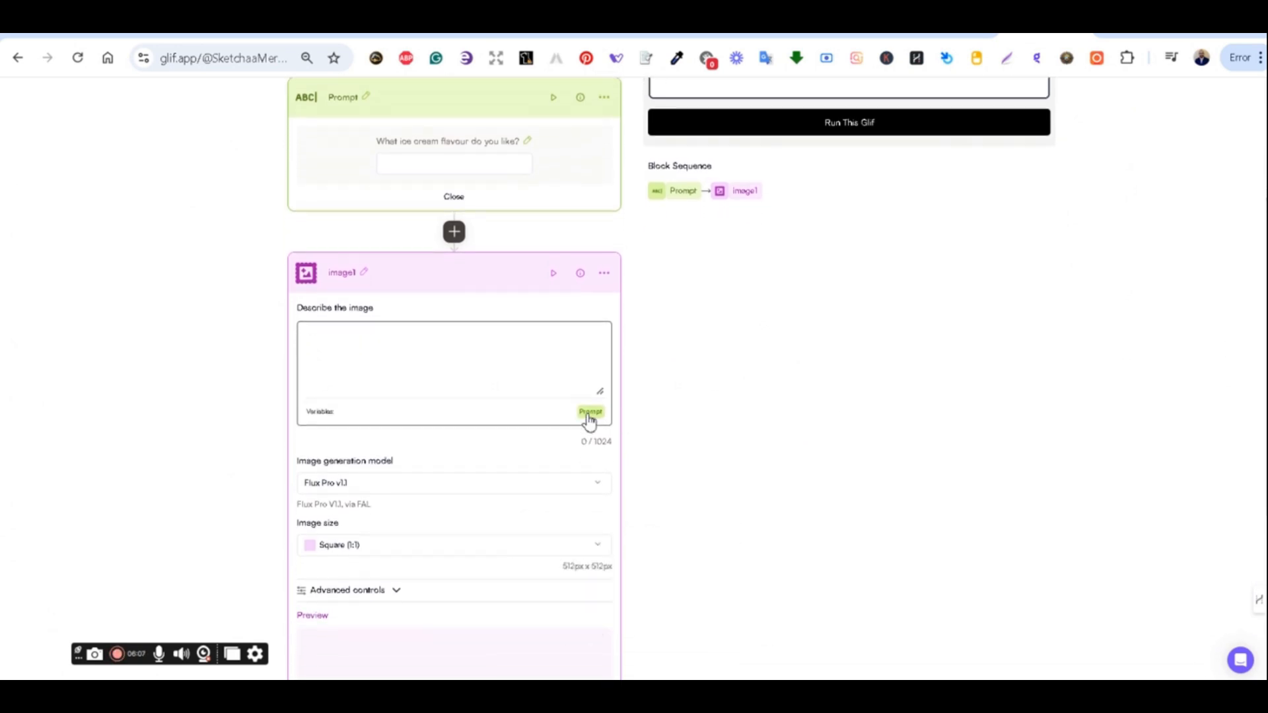
pyautogui.click(590, 412)
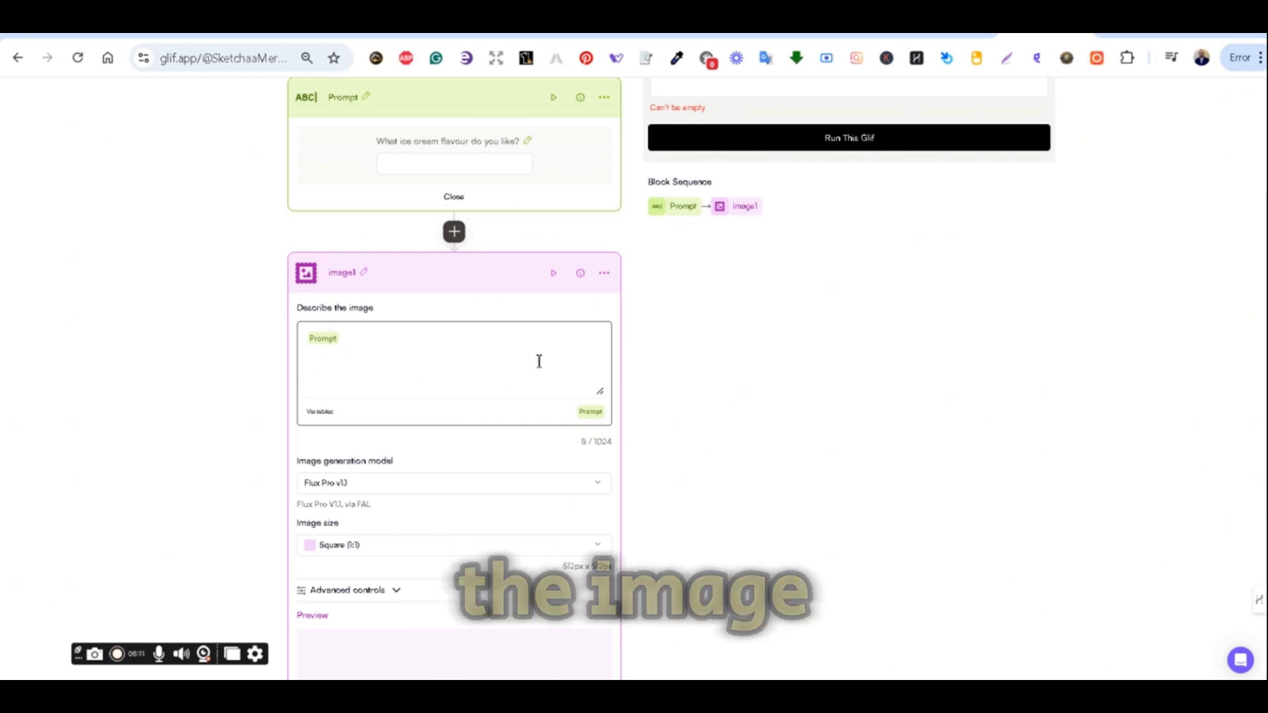
pyautogui.scroll(3, 826, 366)
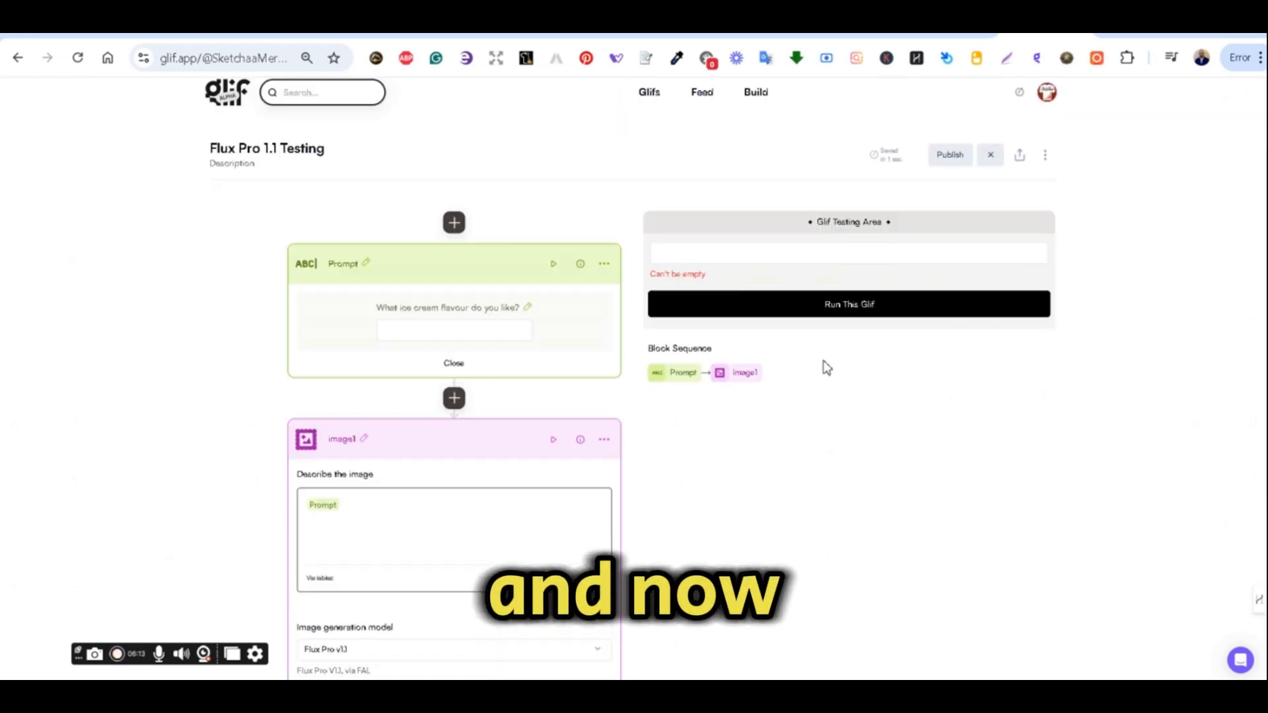
# Enter the prompt 'crazy dog vector art' in the Glif Testing Area and run the glif.
pyautogui.click(703, 255)
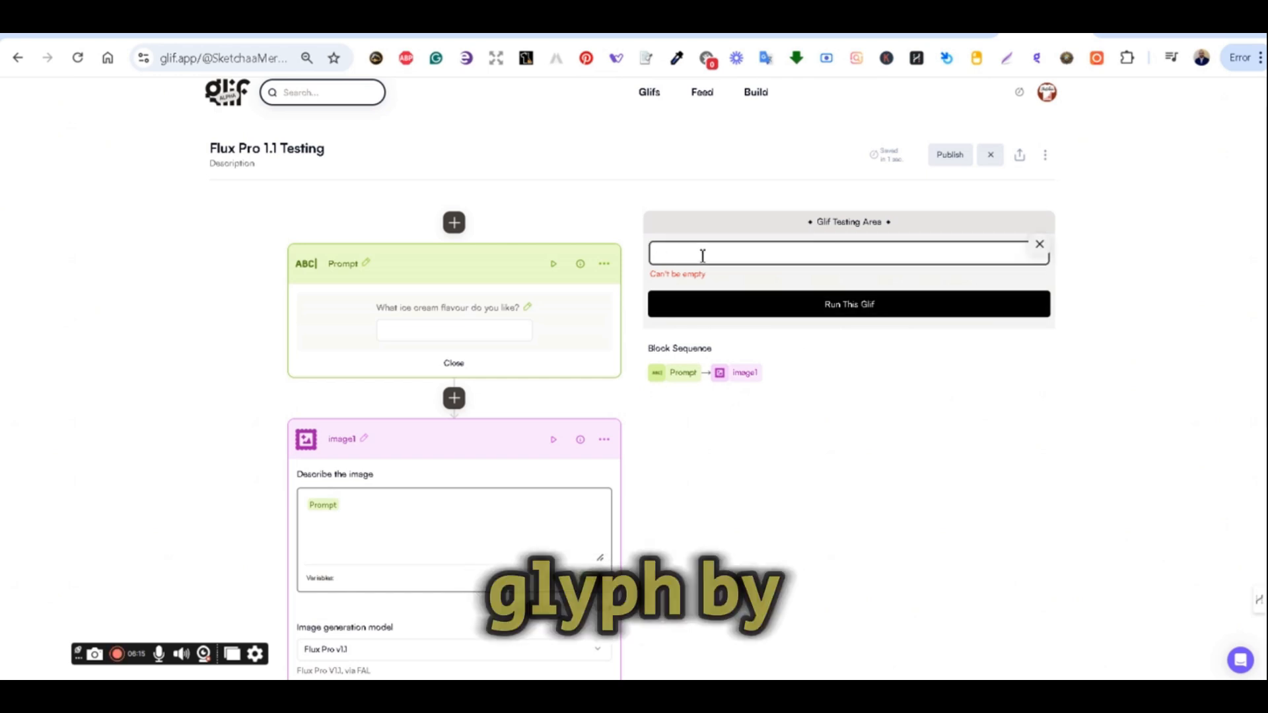
pyautogui.write('a')
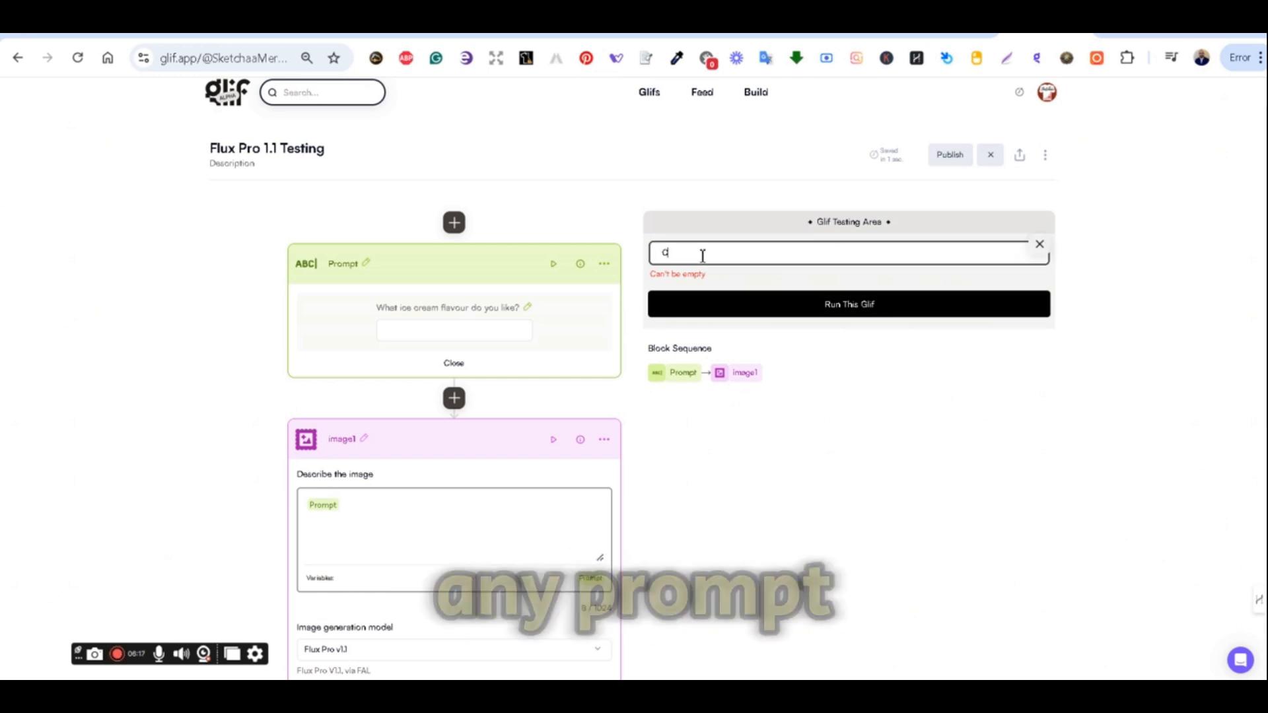
pyautogui.press('BackSpace')
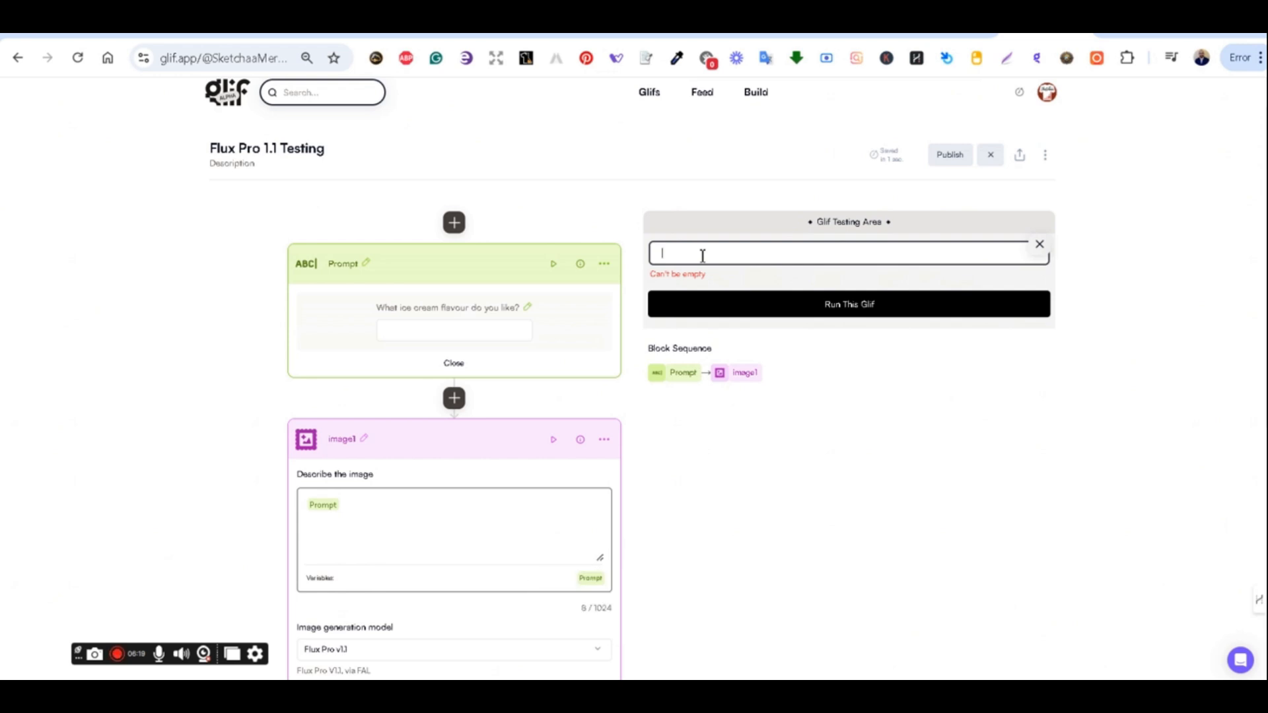
pyautogui.write('crazy')
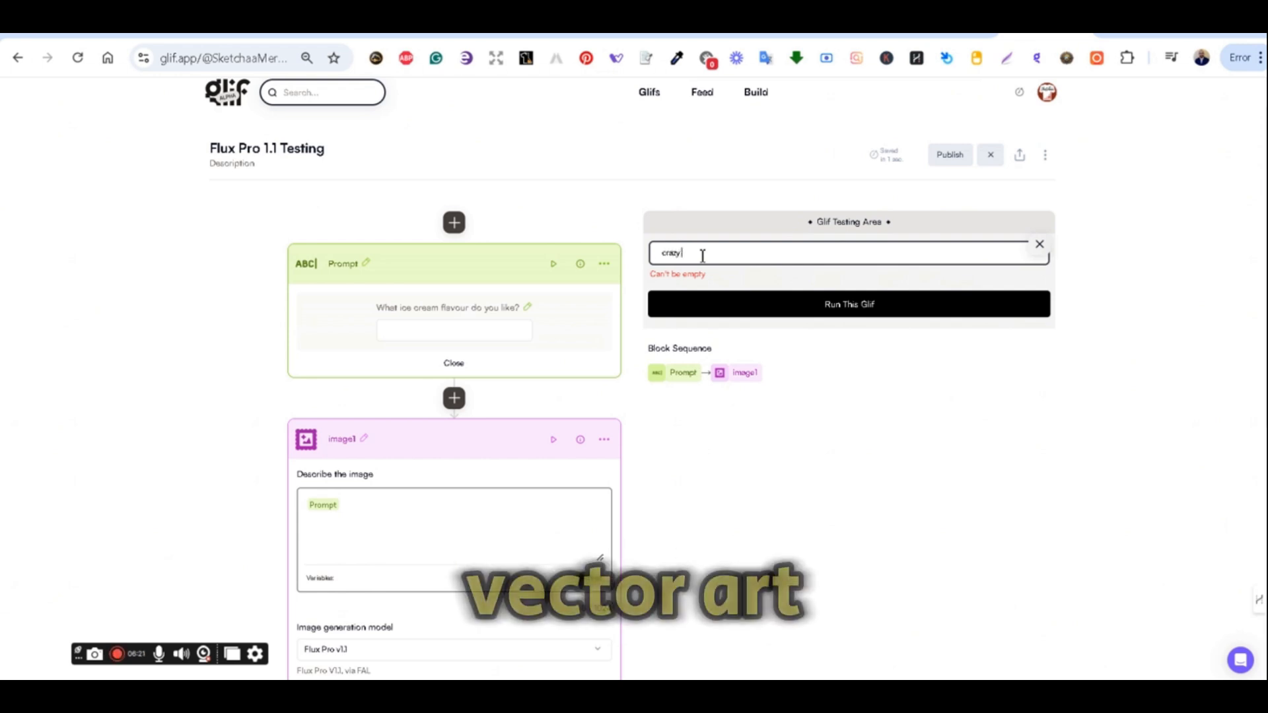
pyautogui.write(' dog vector')
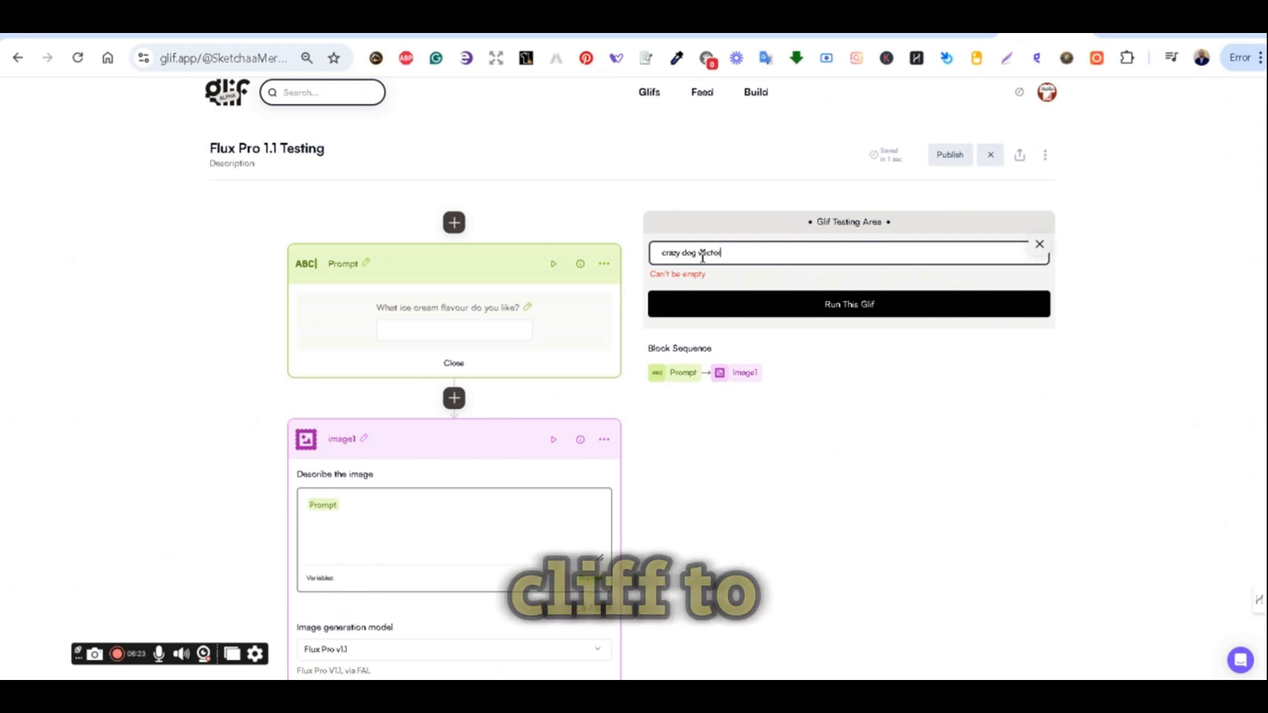
pyautogui.write(' s')
pyautogui.write('rt')
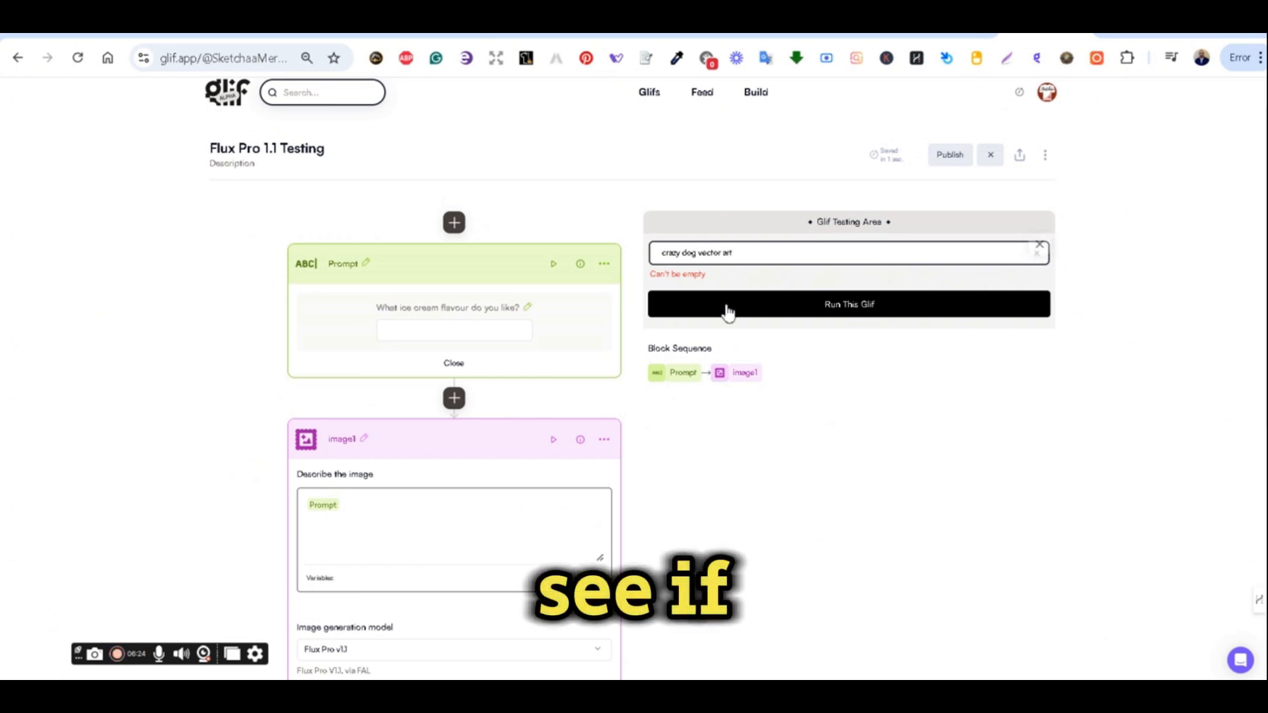
pyautogui.click(804, 306)
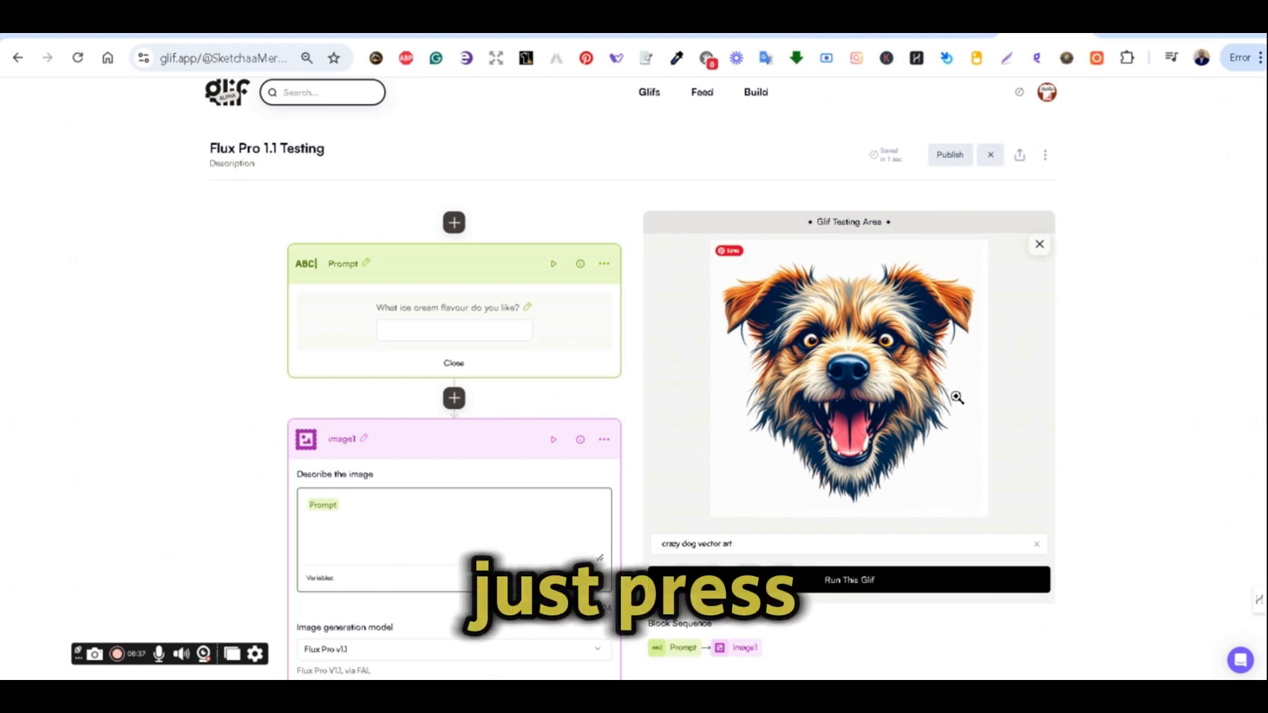
# Save the generated dog image to the computer.
pyautogui.rightClick(918, 317)
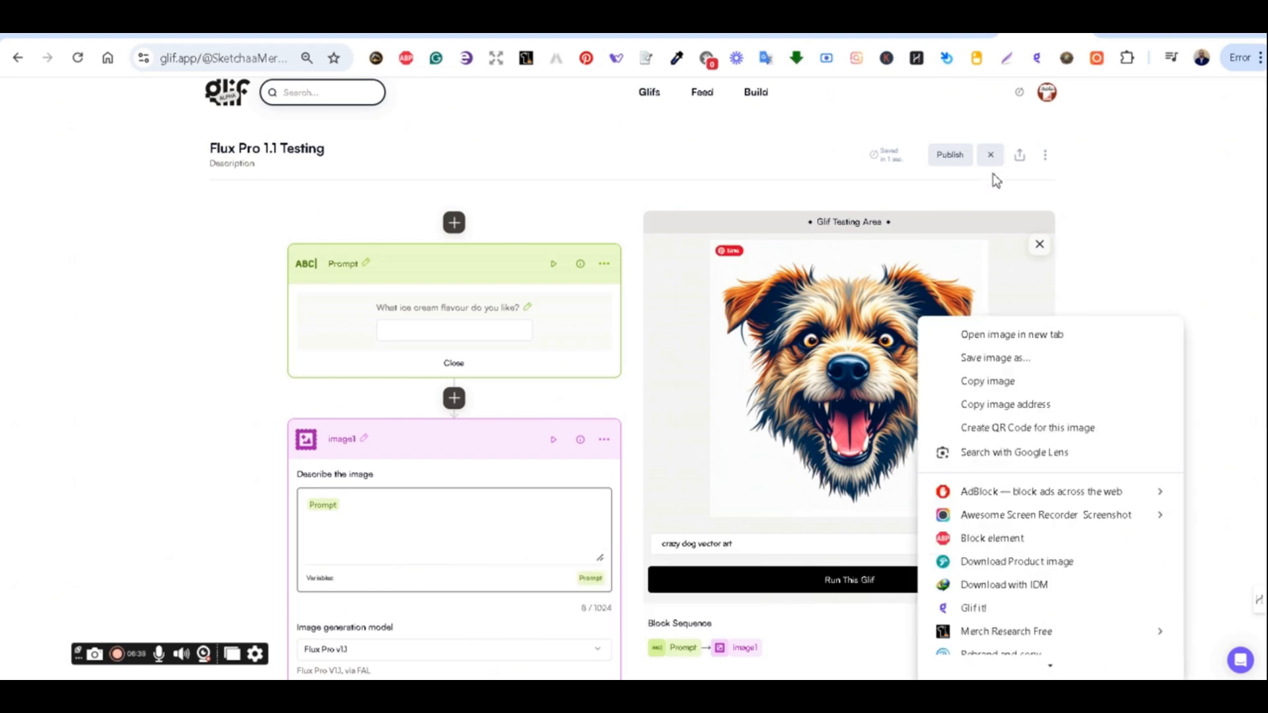
pyautogui.click(977, 190)
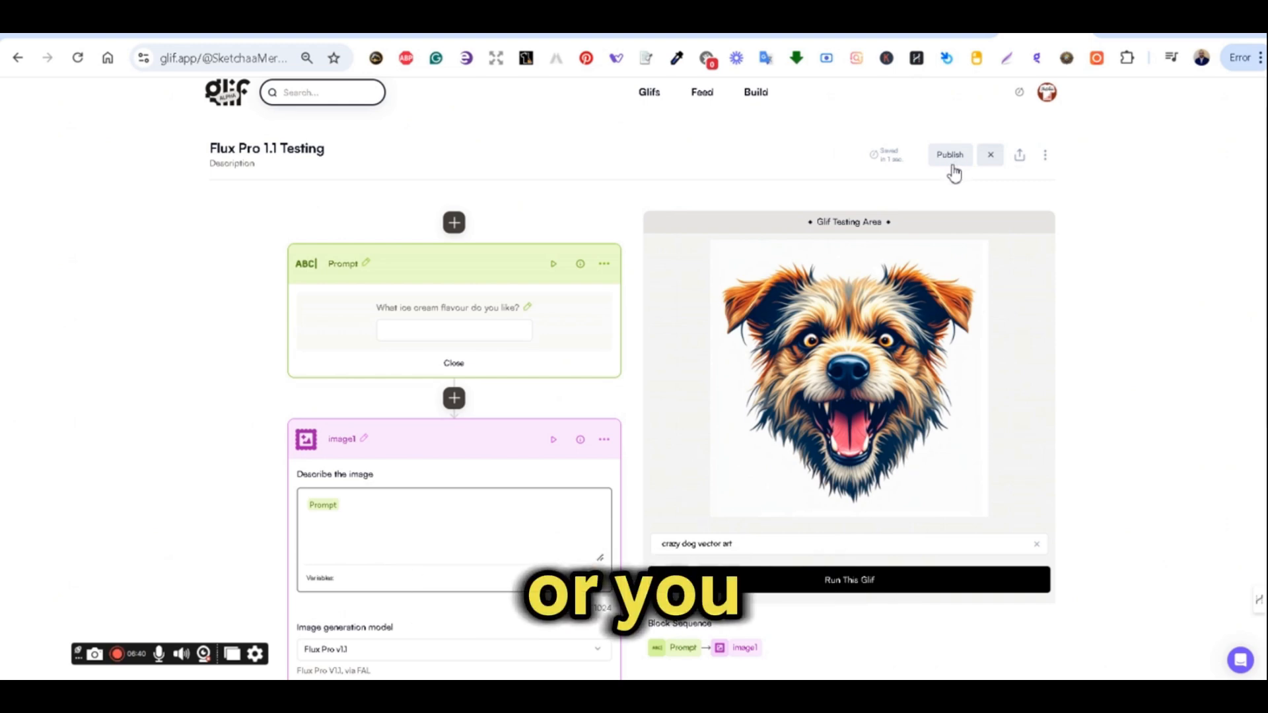
pyautogui.rightClick(862, 274)
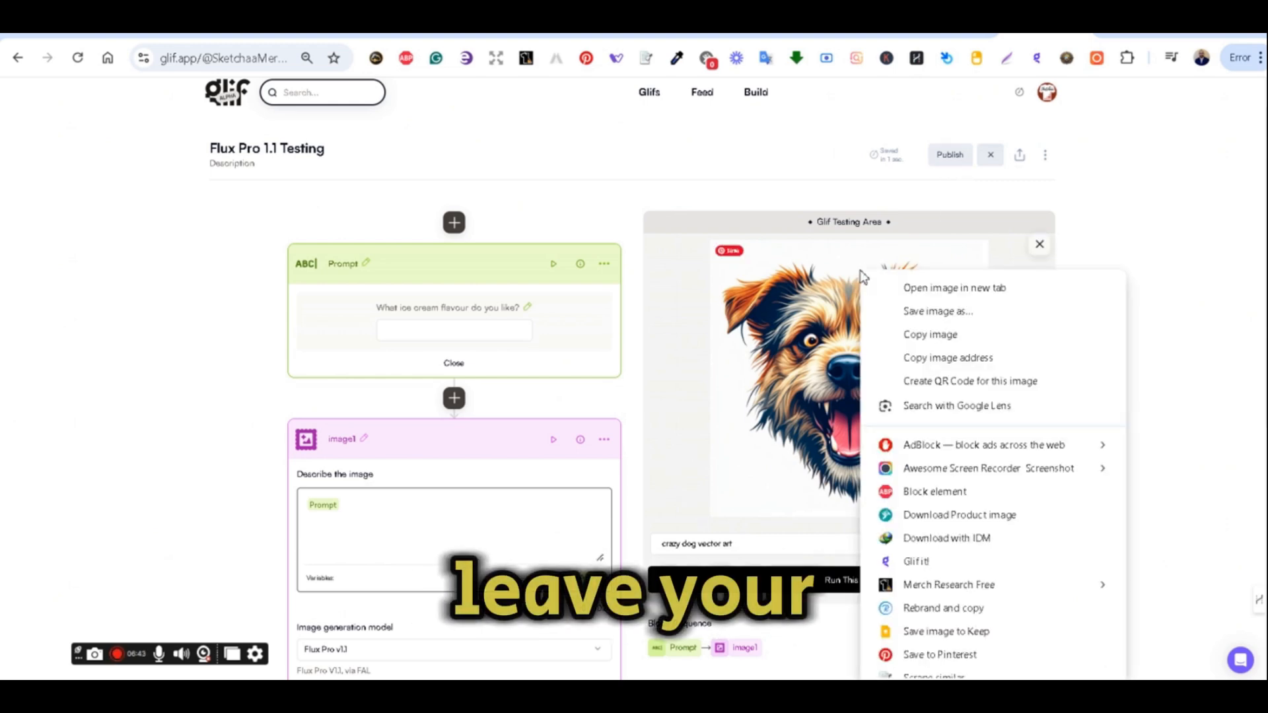
pyautogui.click(910, 315)
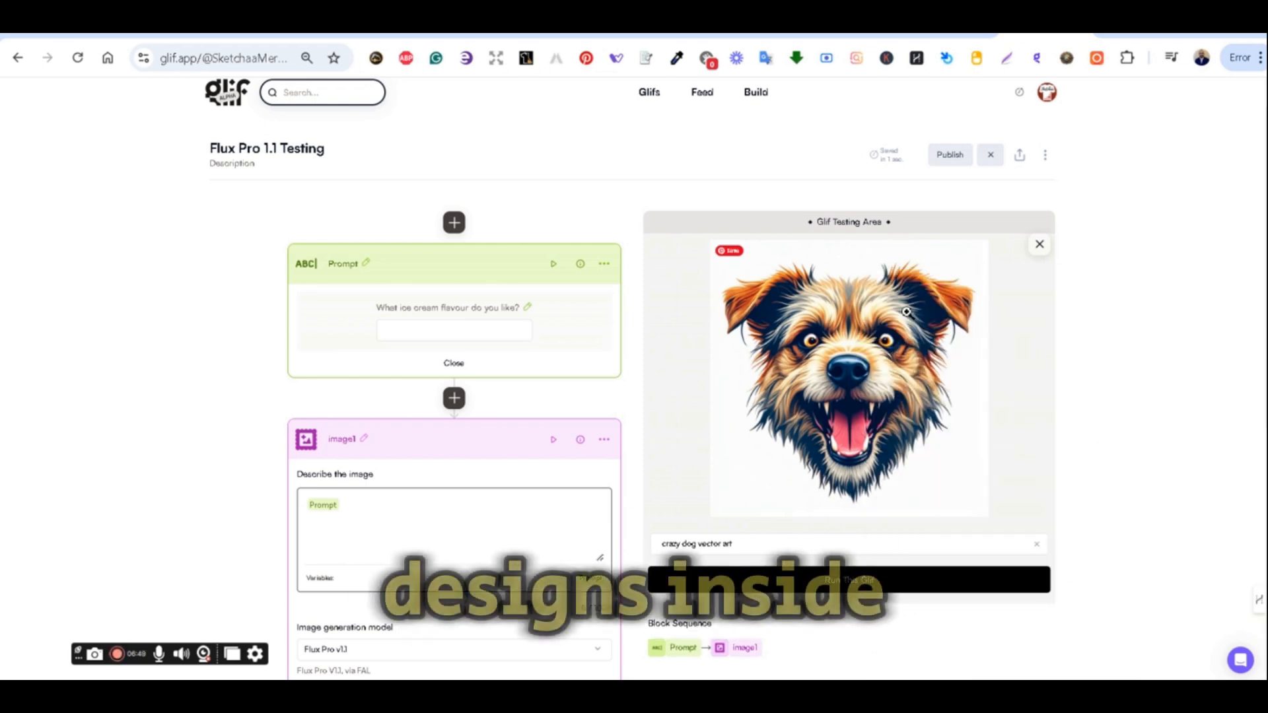